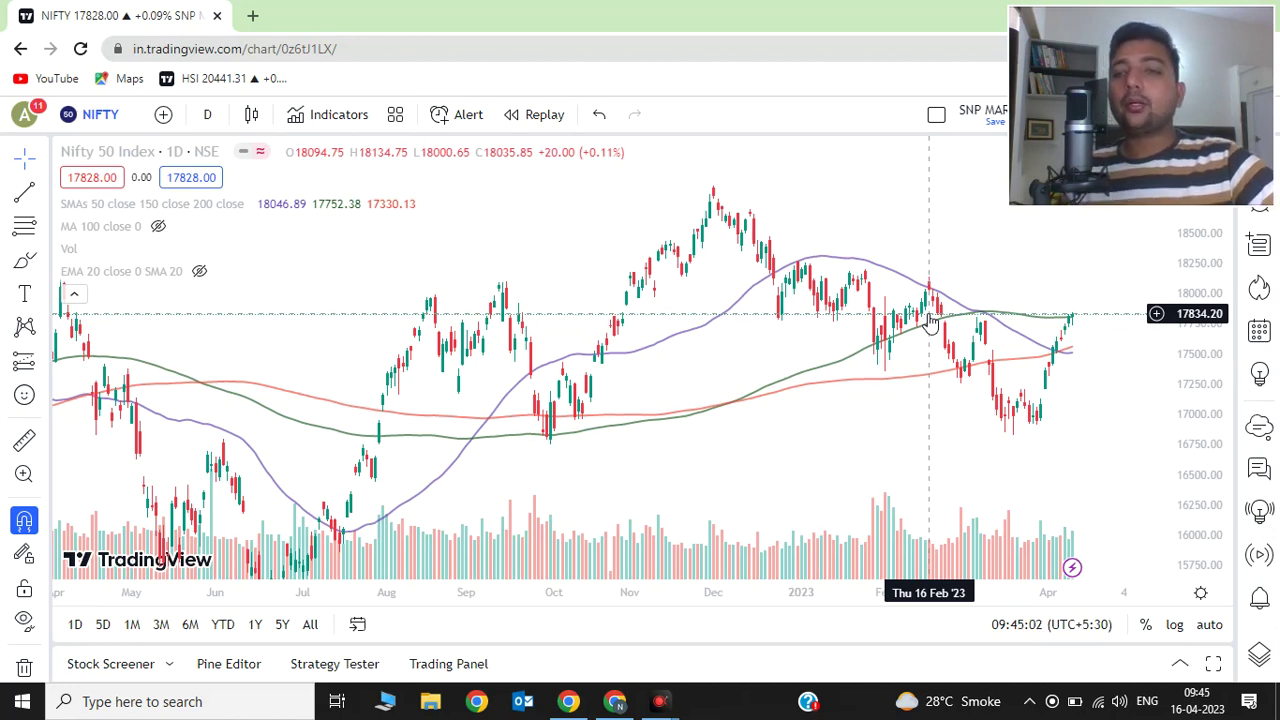
Step: Measure from 16826.45 up to the latest candle, reading 984.50 (5.85%) across 3 bars
{"action": "key", "text": "shift"}
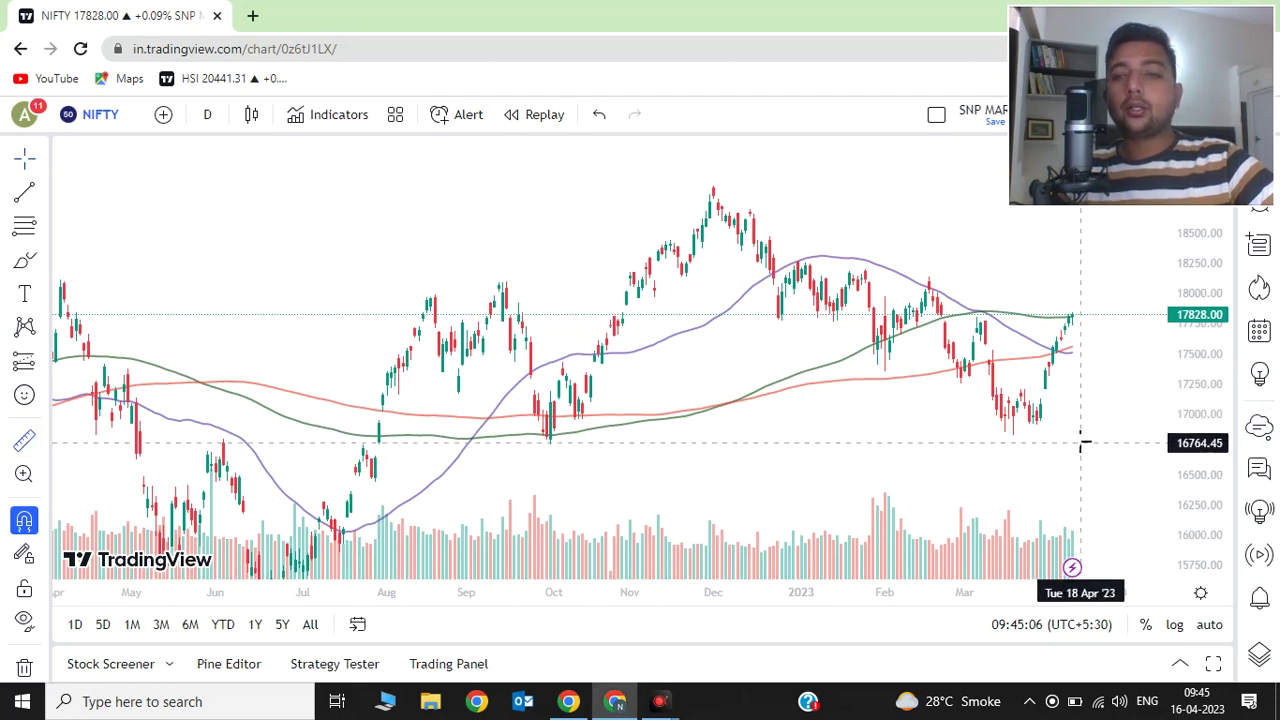
{"action": "left_click", "coordinate": [1080, 435]}
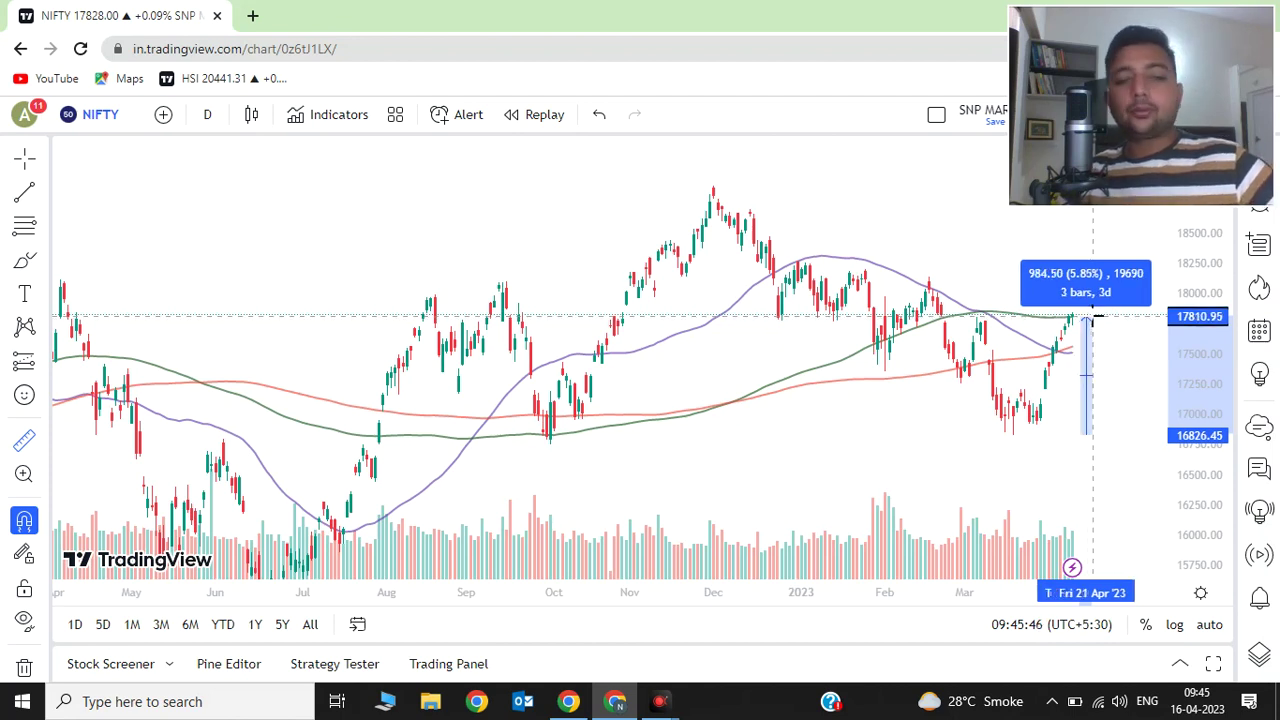
Step: Dismiss the 984.50 measurement, leaving the chart with its 50-, 150- and 200-day SMAs
{"action": "left_click", "coordinate": [1095, 320]}
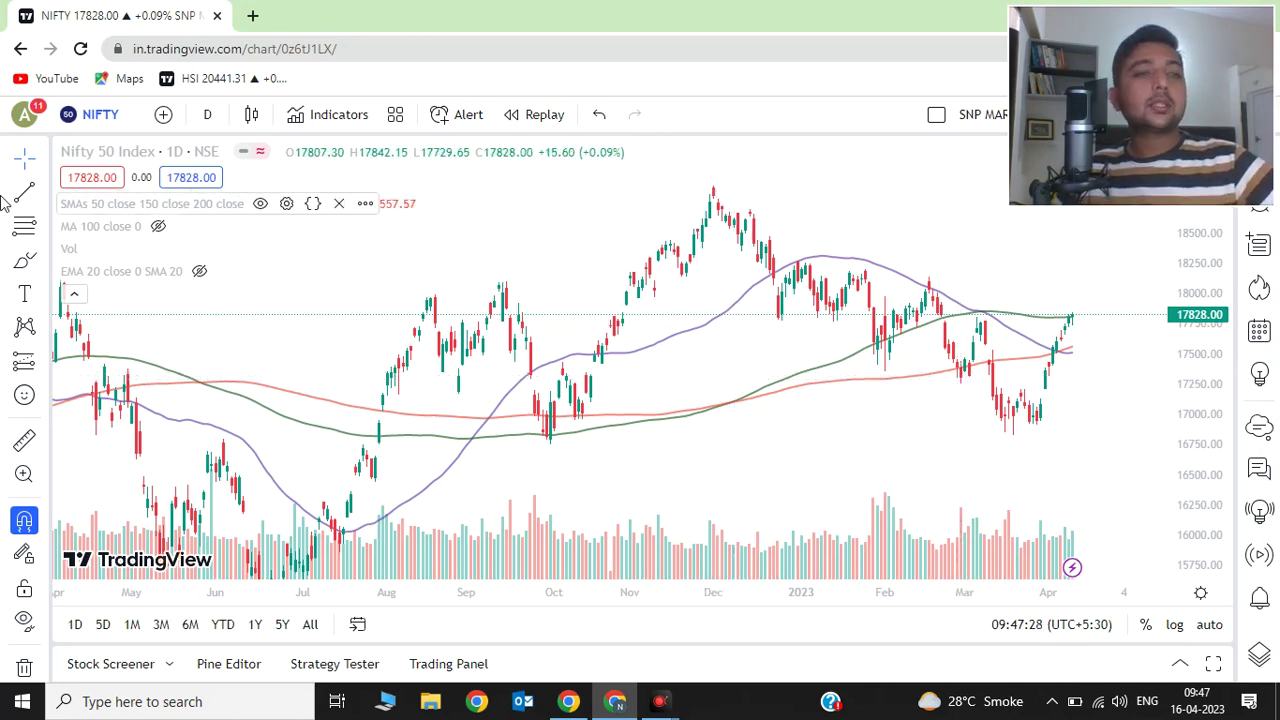
{"action": "left_click", "coordinate": [24, 440]}
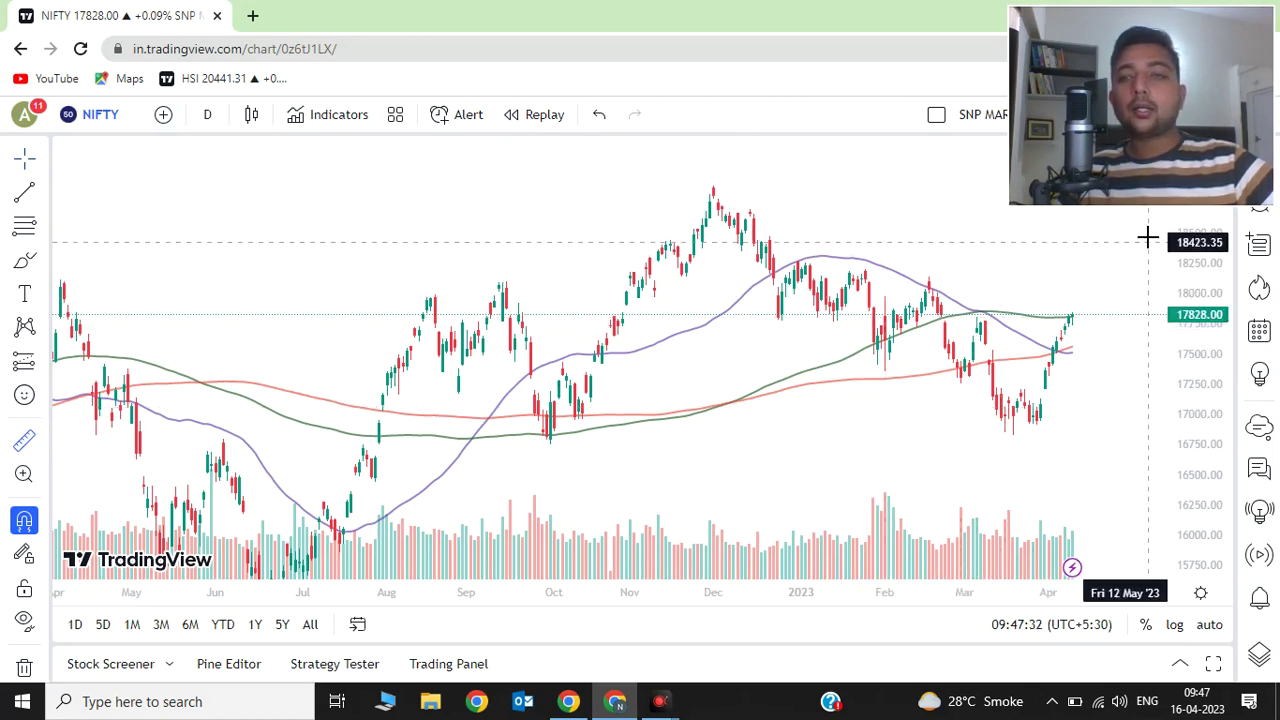
Step: Measure a possible move up from the last price, then cancel that measurement
{"action": "left_click", "coordinate": [1005, 440]}
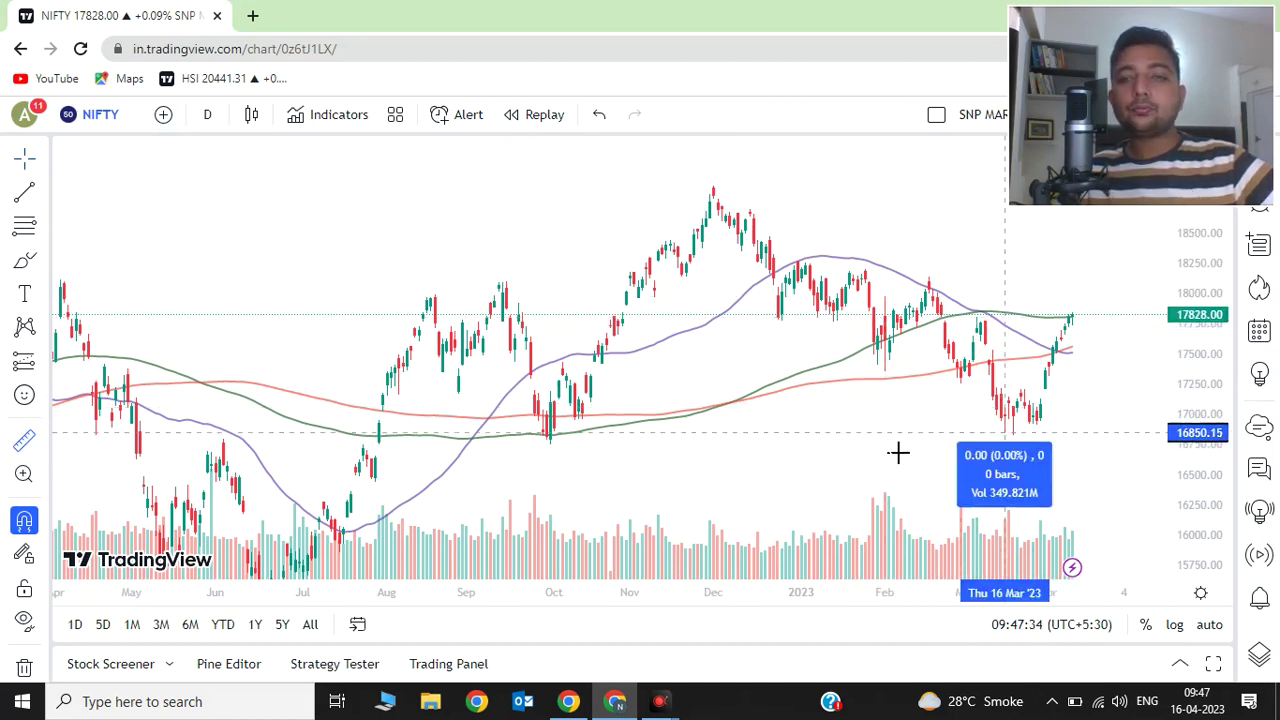
{"action": "scroll", "coordinate": [689, 451], "scroll_direction": "right", "scroll_amount": 5}
{"action": "key", "text": "Escape"}
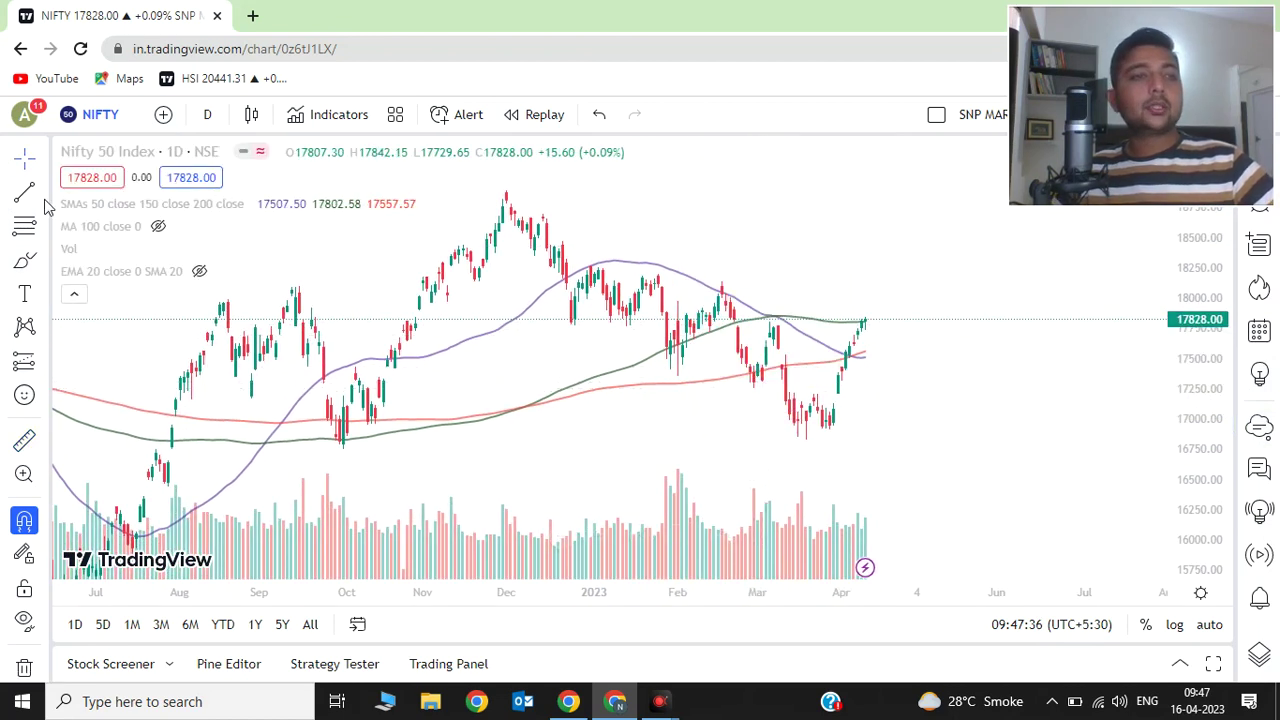
Step: Measure a drop from a higher level, dismiss it, and zoom out the time axis
{"action": "left_click", "coordinate": [24, 440]}
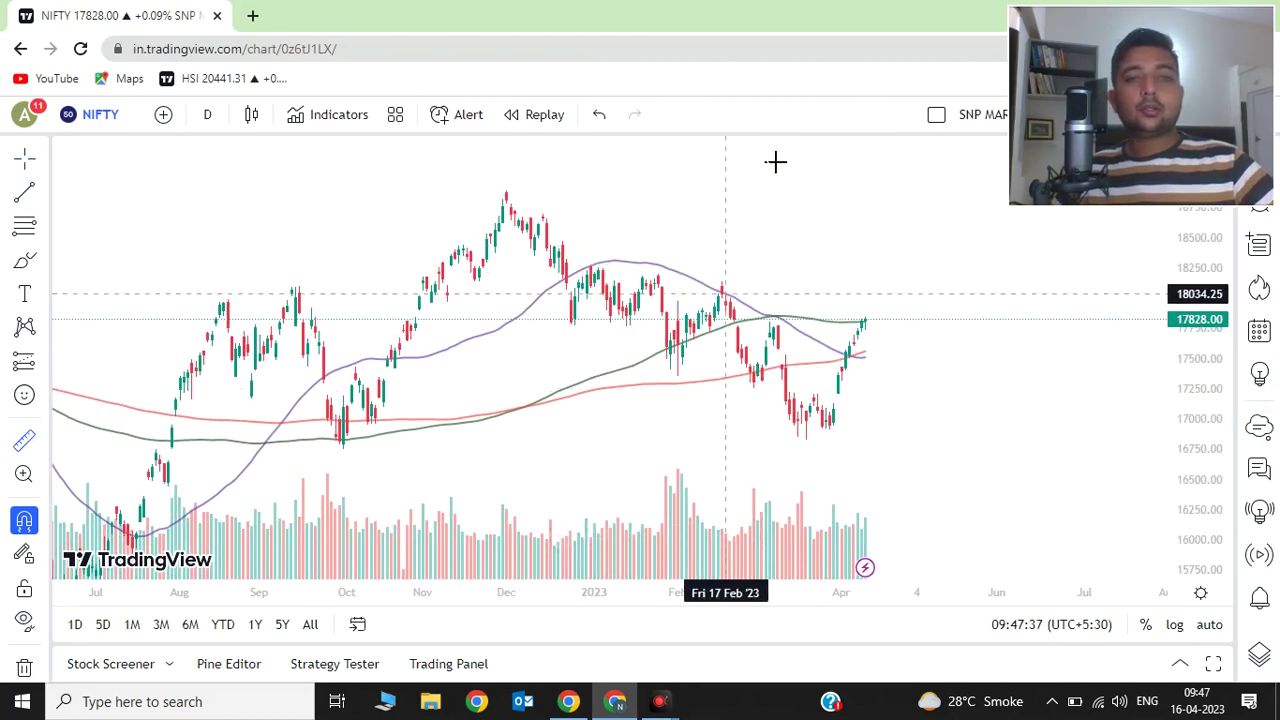
{"action": "left_click", "coordinate": [945, 189]}
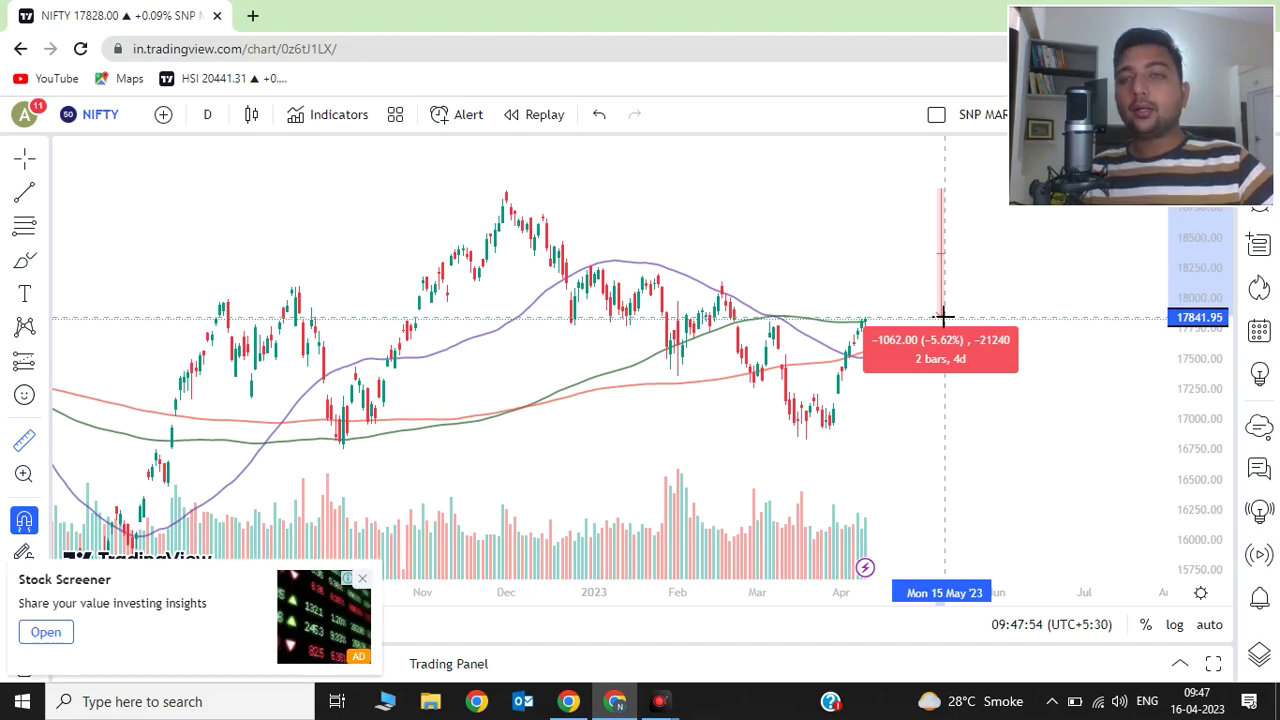
{"action": "left_click", "coordinate": [943, 316]}
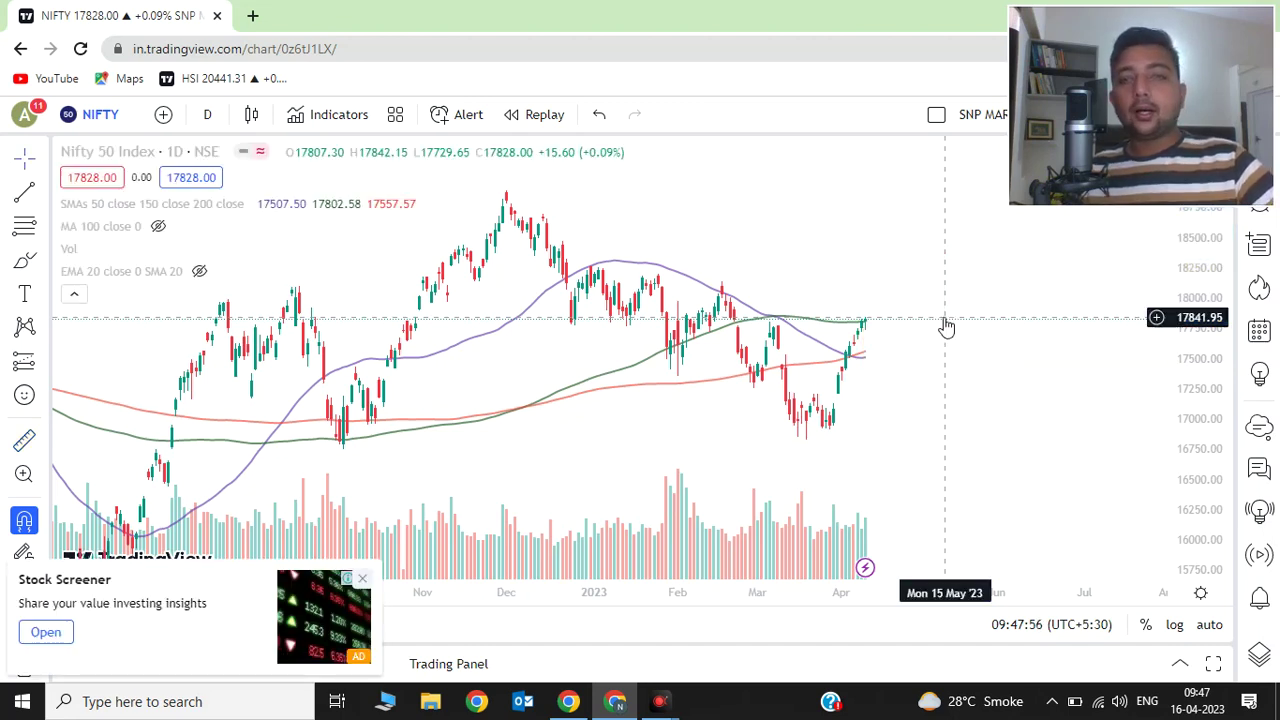
{"action": "scroll", "coordinate": [804, 347], "scroll_direction": "down", "scroll_amount": 4}
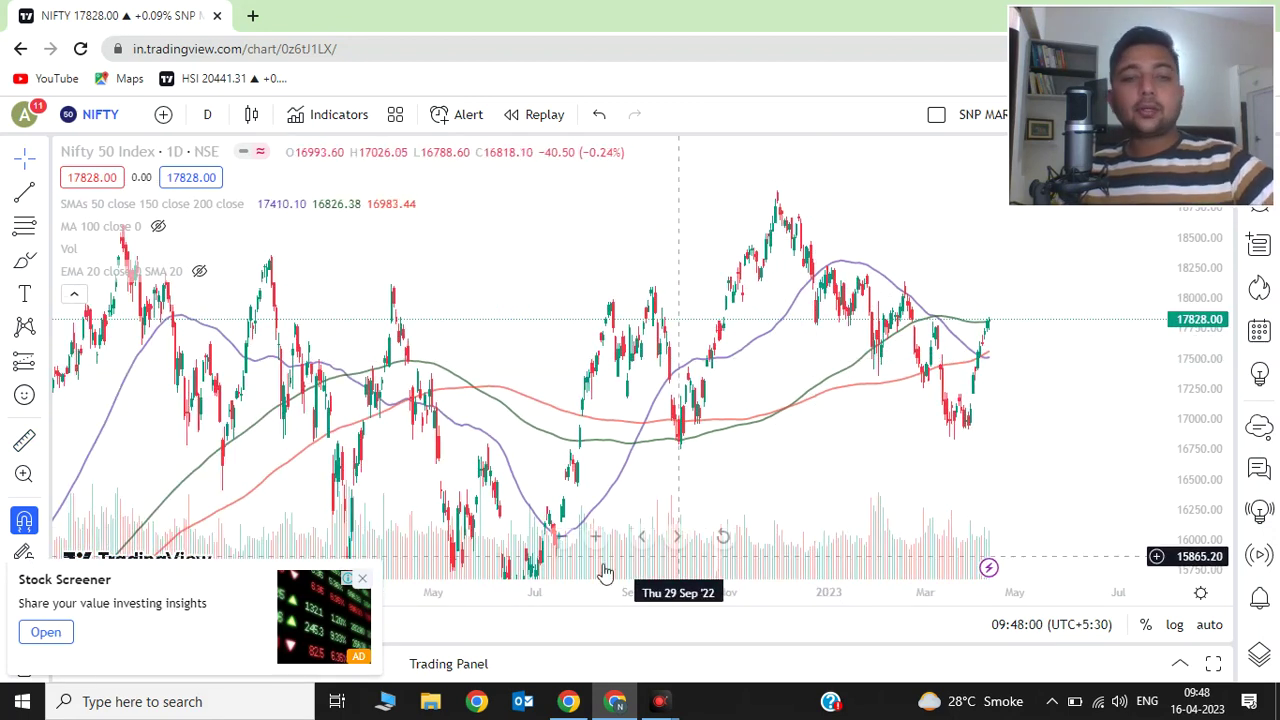
Step: Place a horizontal line at 18097.75 and deselect it
{"action": "left_click", "coordinate": [42, 196]}
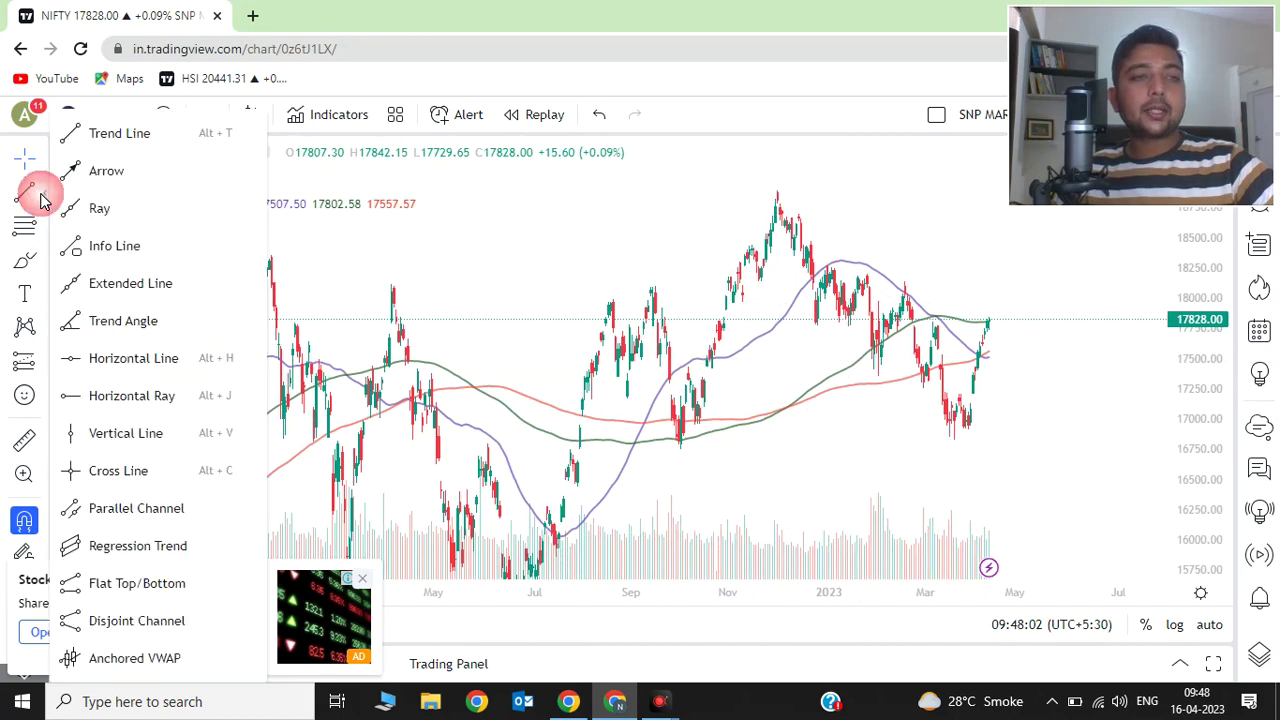
{"action": "left_click", "coordinate": [101, 360]}
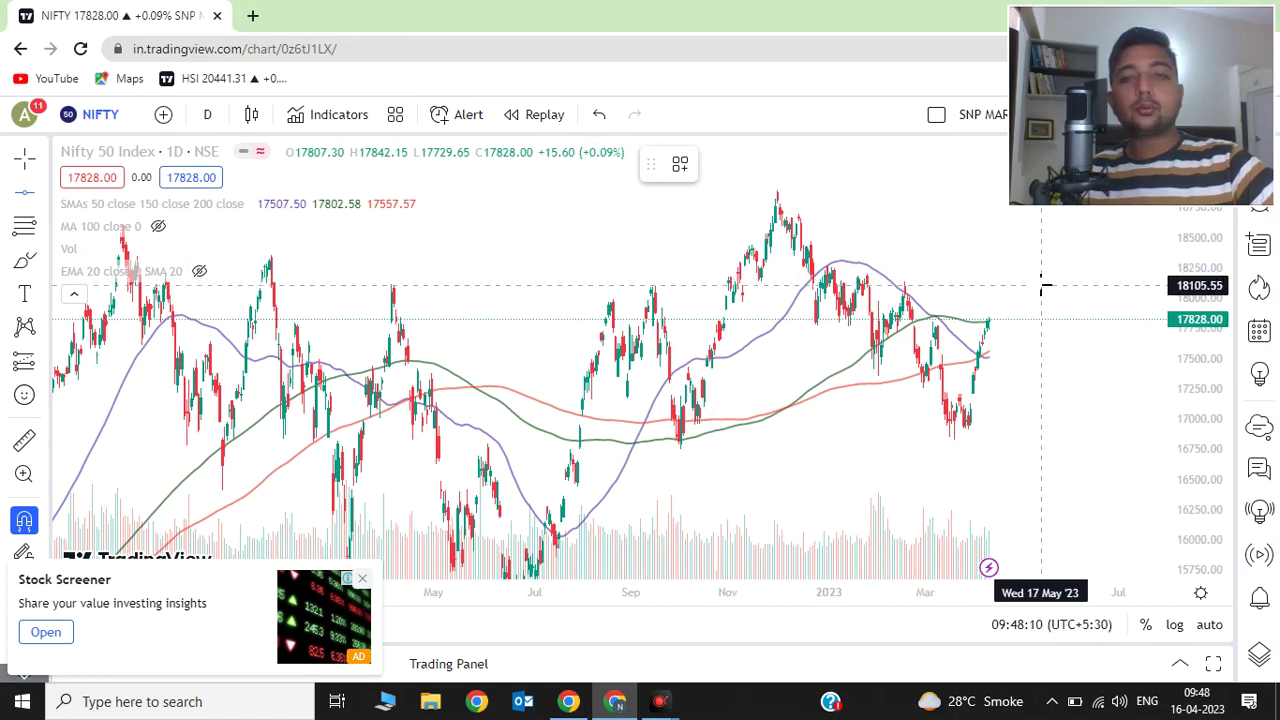
{"action": "left_click", "coordinate": [1043, 287]}
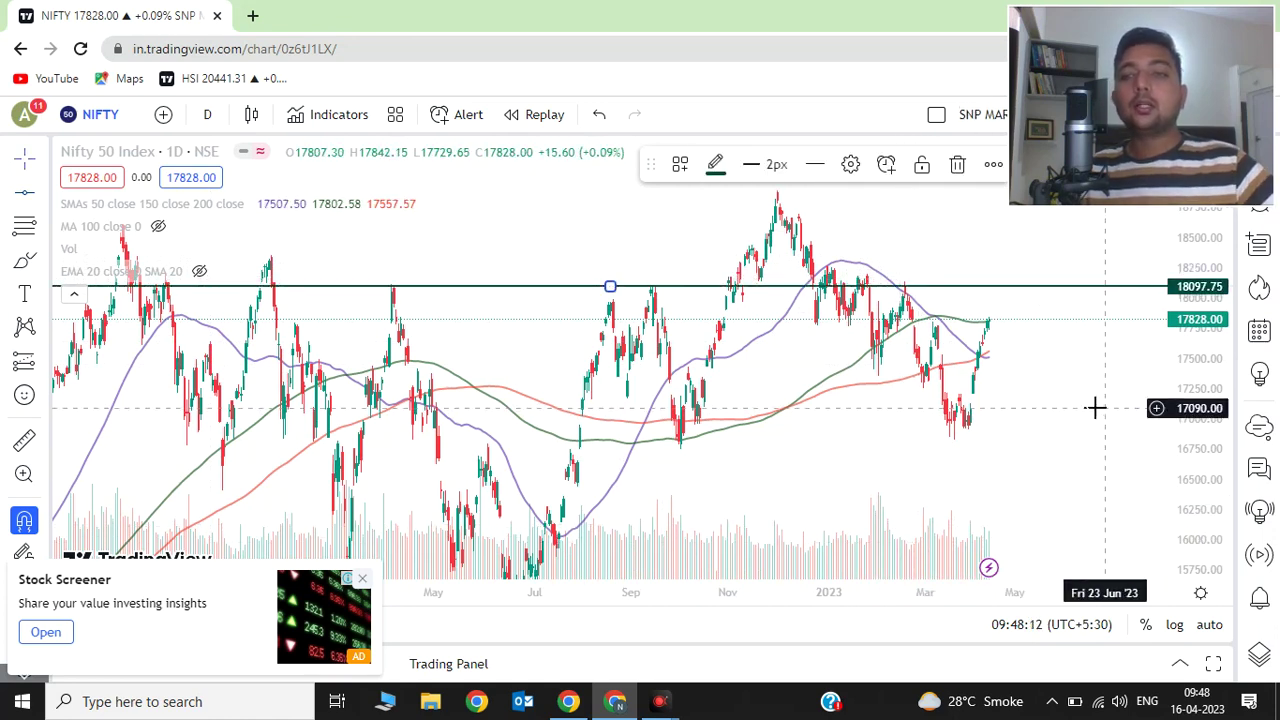
{"action": "left_click", "coordinate": [1061, 403]}
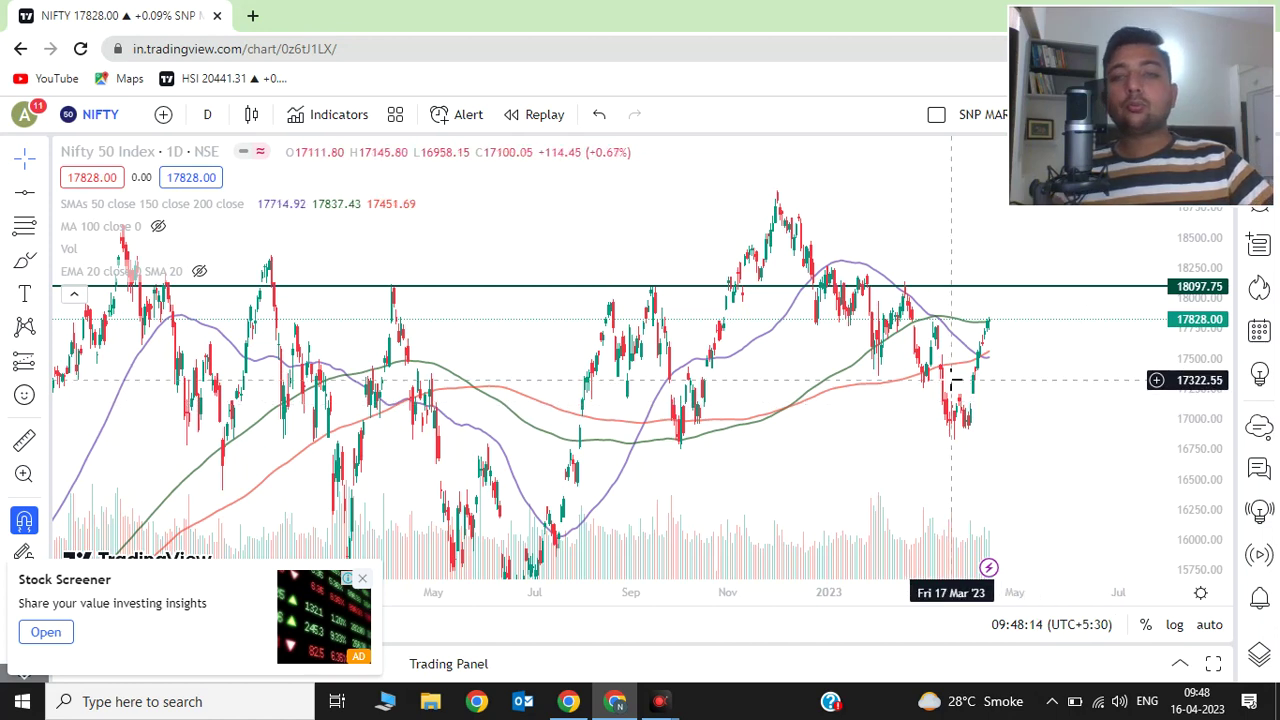
Step: Adjust the zoom and compress the price scale to show earlier peaks near the line
{"action": "scroll", "coordinate": [952, 380], "scroll_direction": "down", "scroll_amount": 3}
{"action": "scroll", "coordinate": [952, 380], "scroll_direction": "up", "scroll_amount": 1}
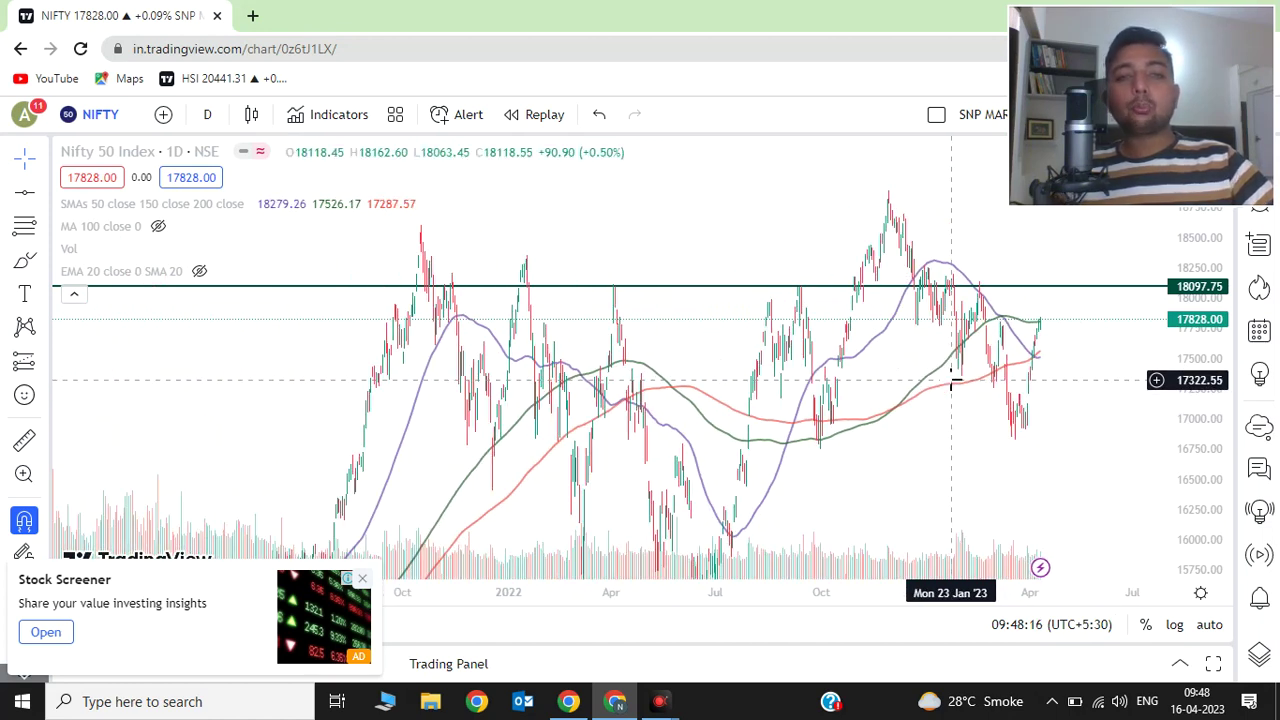
{"action": "left_click_drag", "start_coordinate": [1196, 262], "coordinate": [1200, 360]}
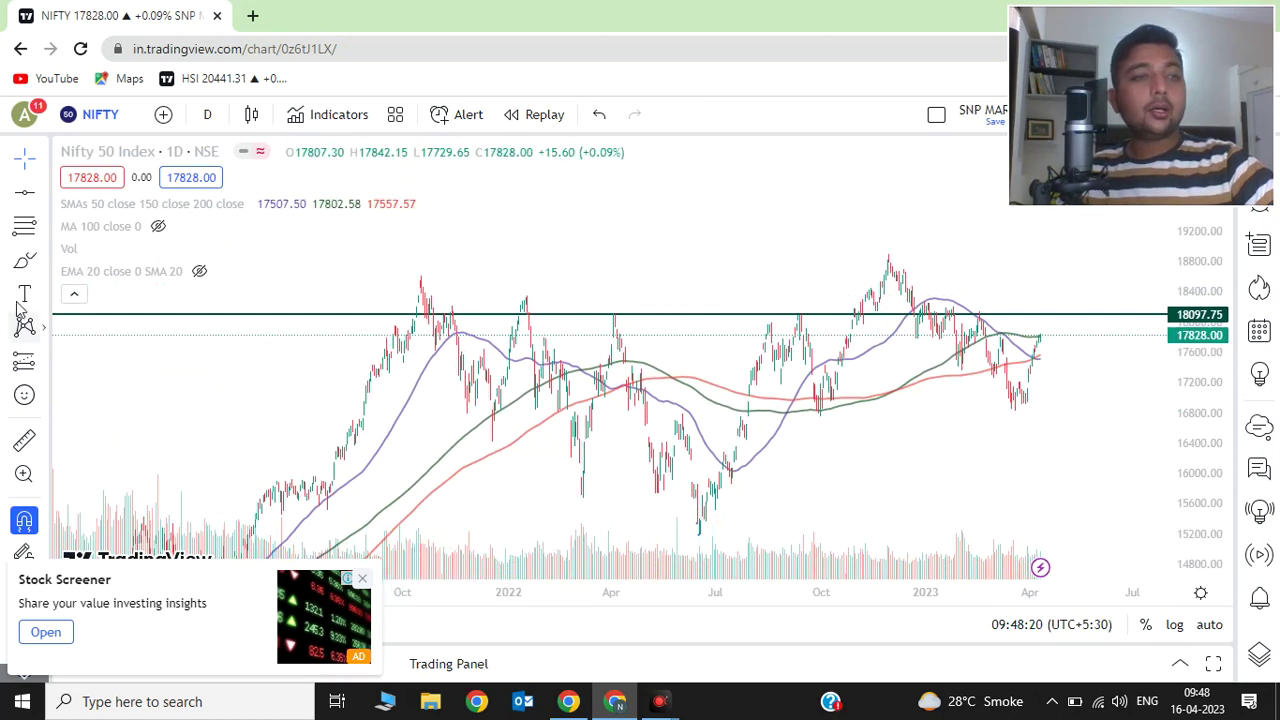
{"action": "left_click", "coordinate": [25, 265]}
Step: Brush arcs over the Oct 2021, early 2022, April 2022, Sep 2022 and early 2023 peaks, then undo them
{"action": "left_click", "coordinate": [386, 303]}
{"action": "left_click", "coordinate": [446, 289]}
{"action": "mouse_move", "coordinate": [493, 395]}
{"action": "left_mouse_down"}
{"action": "mouse_move", "coordinate": [549, 297]}
{"action": "mouse_move", "coordinate": [603, 370]}
{"action": "left_mouse_up"}
{"action": "left_click_drag", "start_coordinate": [610, 293], "coordinate": [636, 302]}
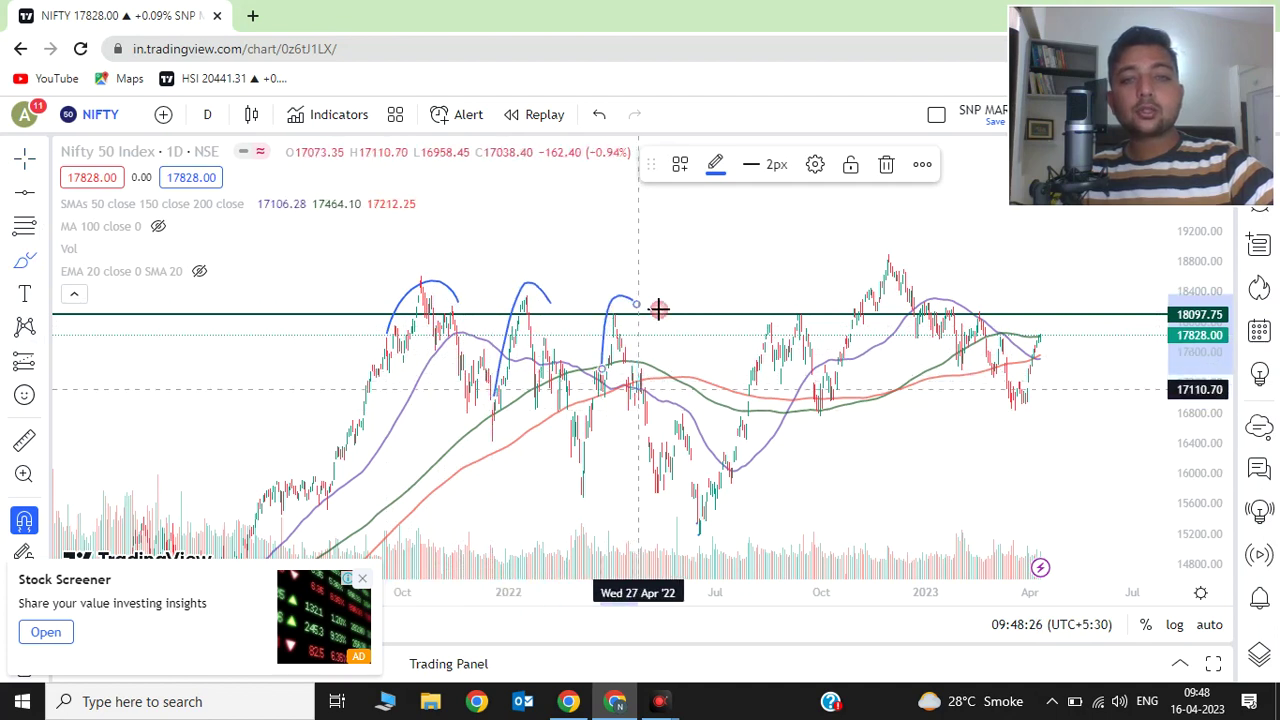
{"action": "left_click_drag", "start_coordinate": [760, 355], "coordinate": [816, 302]}
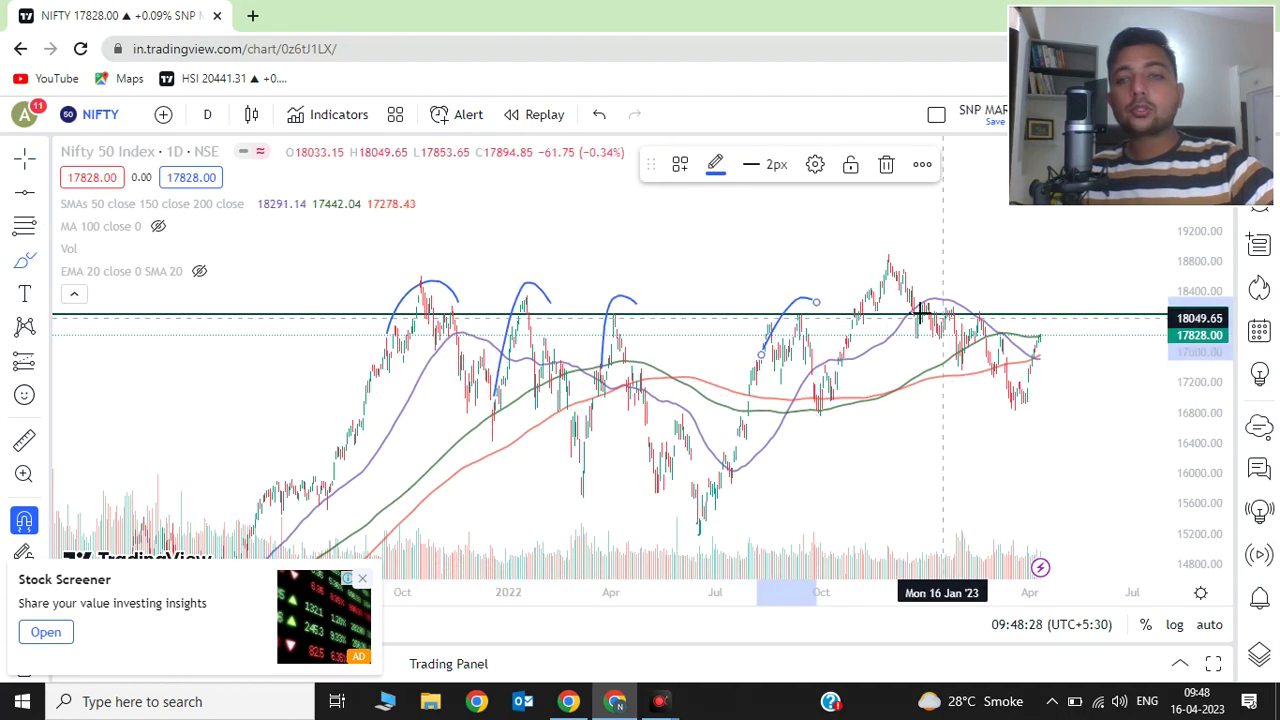
{"action": "mouse_move", "coordinate": [912, 308]}
{"action": "left_mouse_down"}
{"action": "mouse_move", "coordinate": [969, 305]}
{"action": "mouse_move", "coordinate": [983, 318]}
{"action": "mouse_move", "coordinate": [968, 332]}
{"action": "left_mouse_up"}
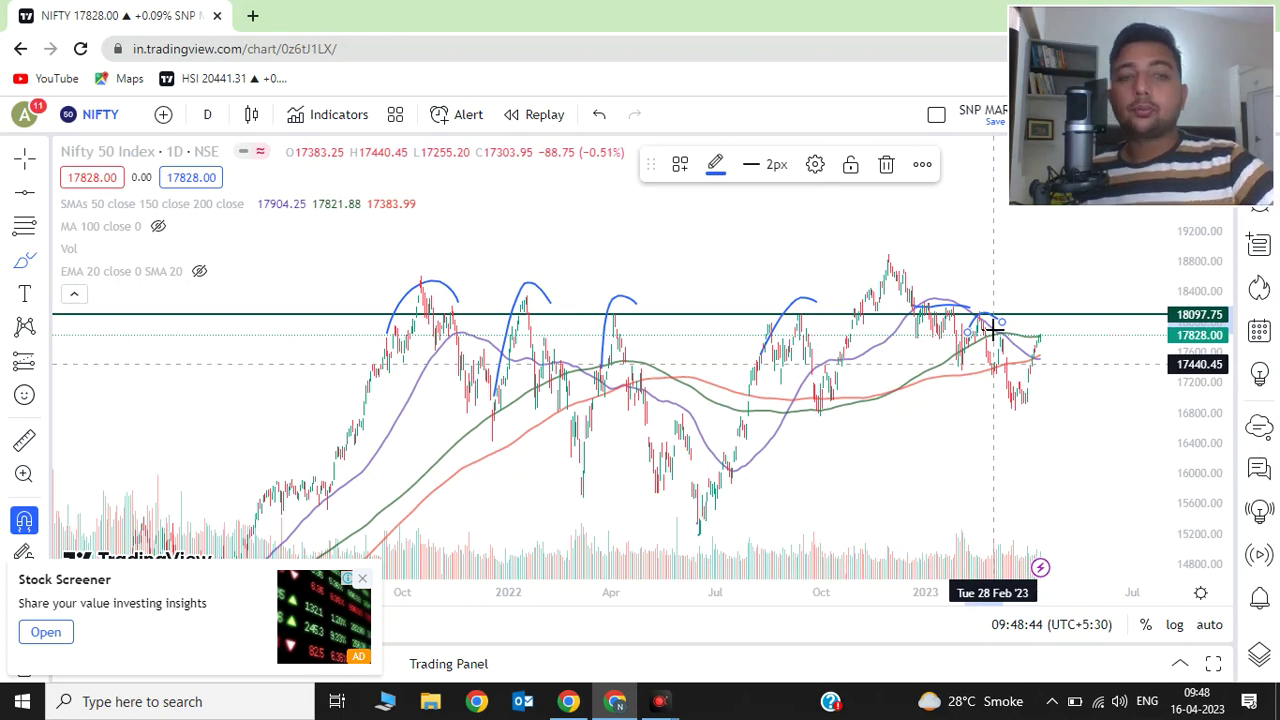
{"action": "key", "text": "ctrl+z"}
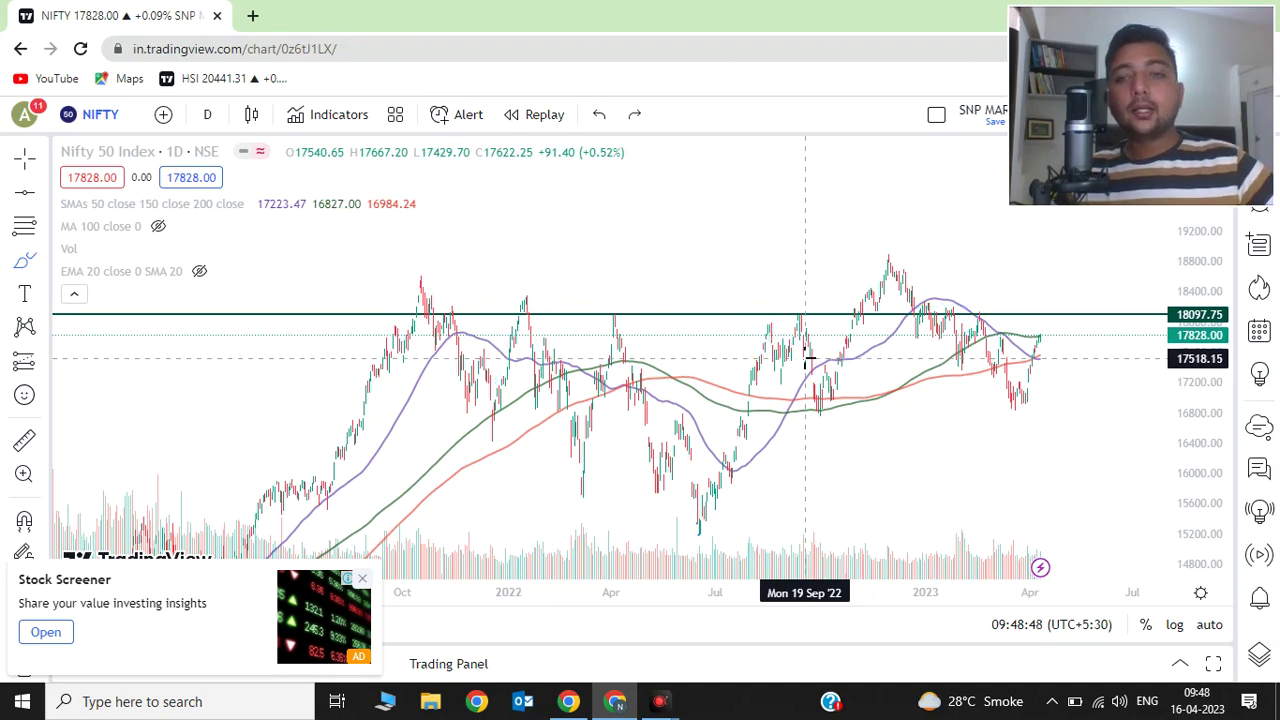
{"action": "scroll", "coordinate": [852, 337], "scroll_direction": "up", "scroll_amount": 5}
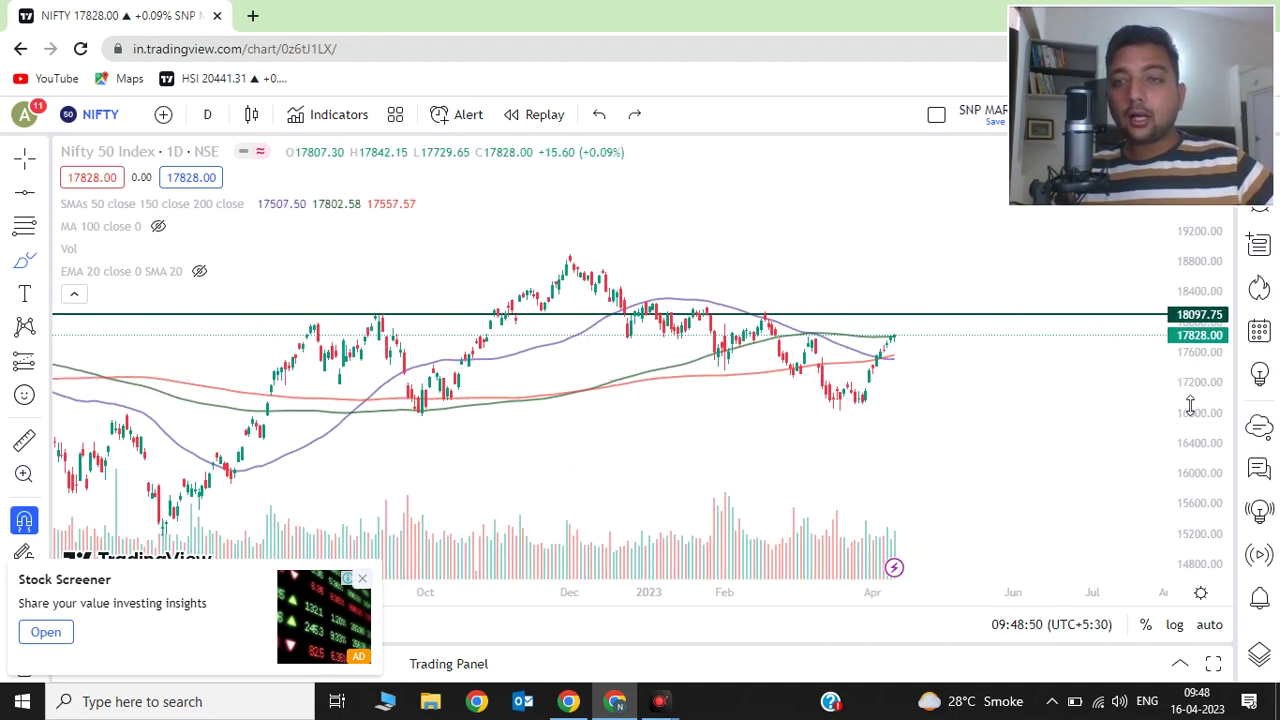
Step: Stretch the price scale, undo a stray brush stroke, and take a quick measurement up from the current price
{"action": "left_click_drag", "start_coordinate": [1190, 403], "coordinate": [1190, 360]}
{"action": "left_click_drag", "start_coordinate": [994, 411], "coordinate": [990, 445]}
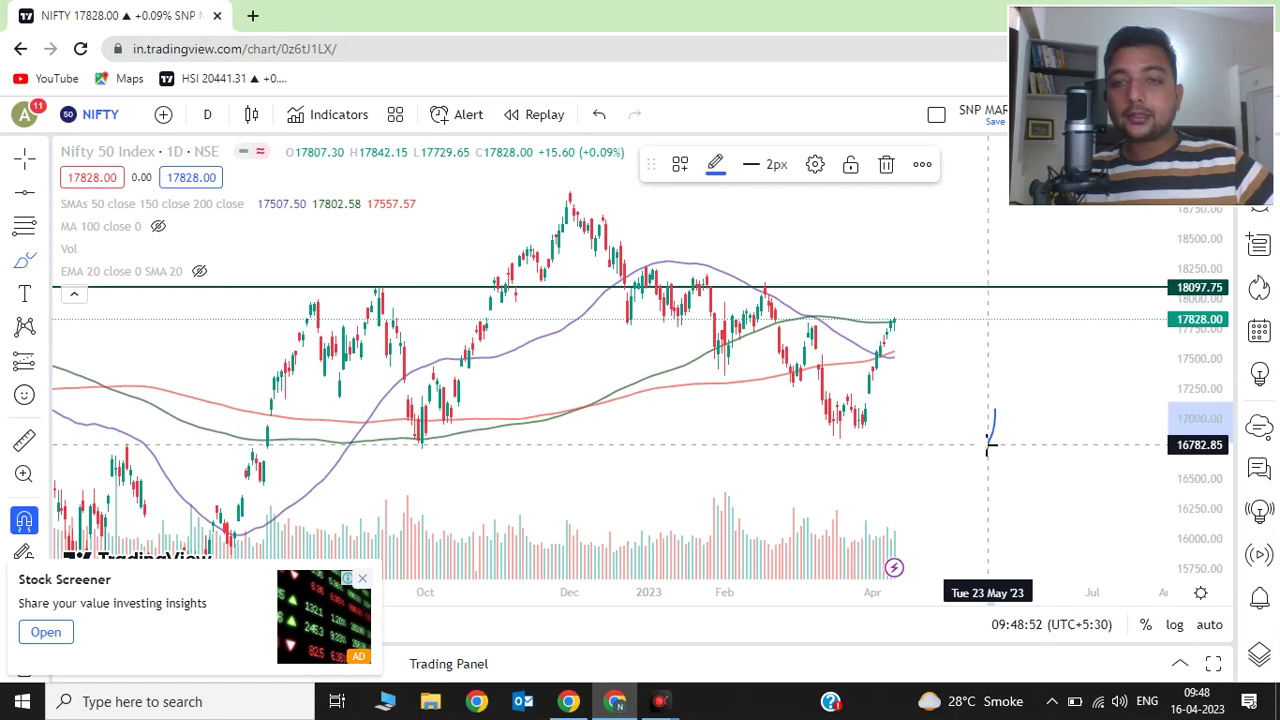
{"action": "key", "text": "ctrl+z"}
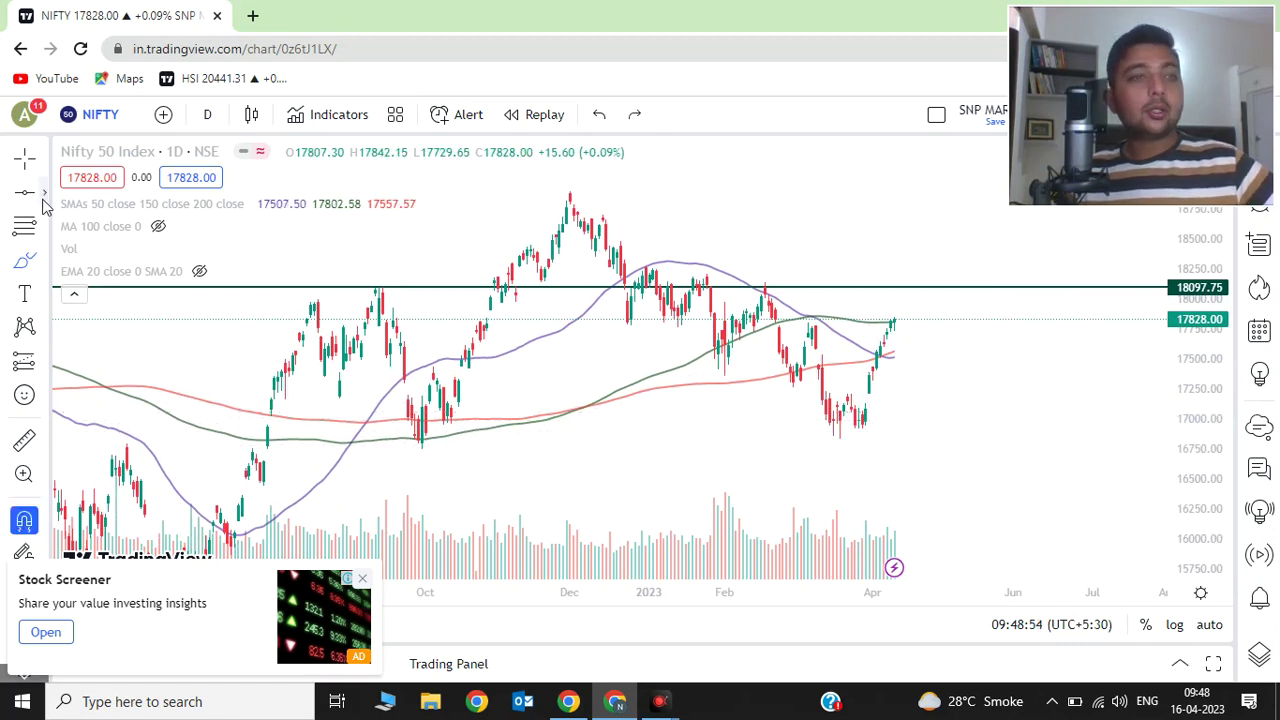
{"action": "left_click", "coordinate": [24, 440]}
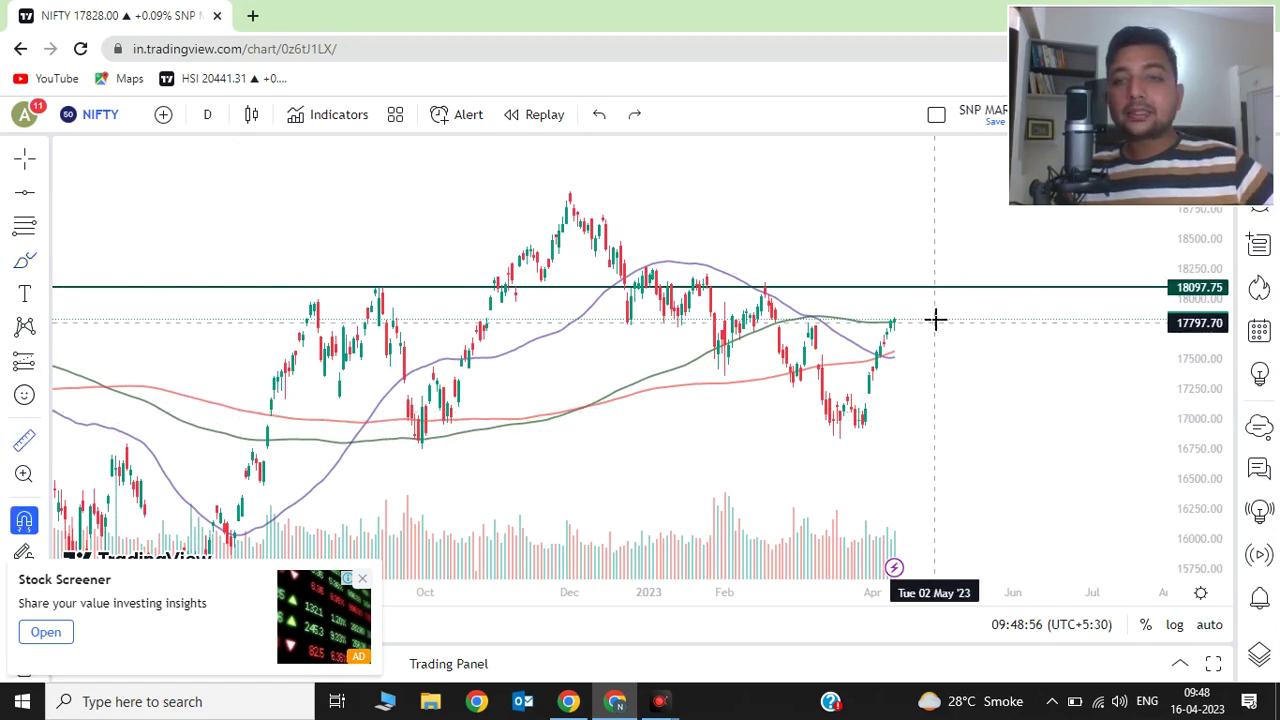
{"action": "left_click", "coordinate": [935, 317]}
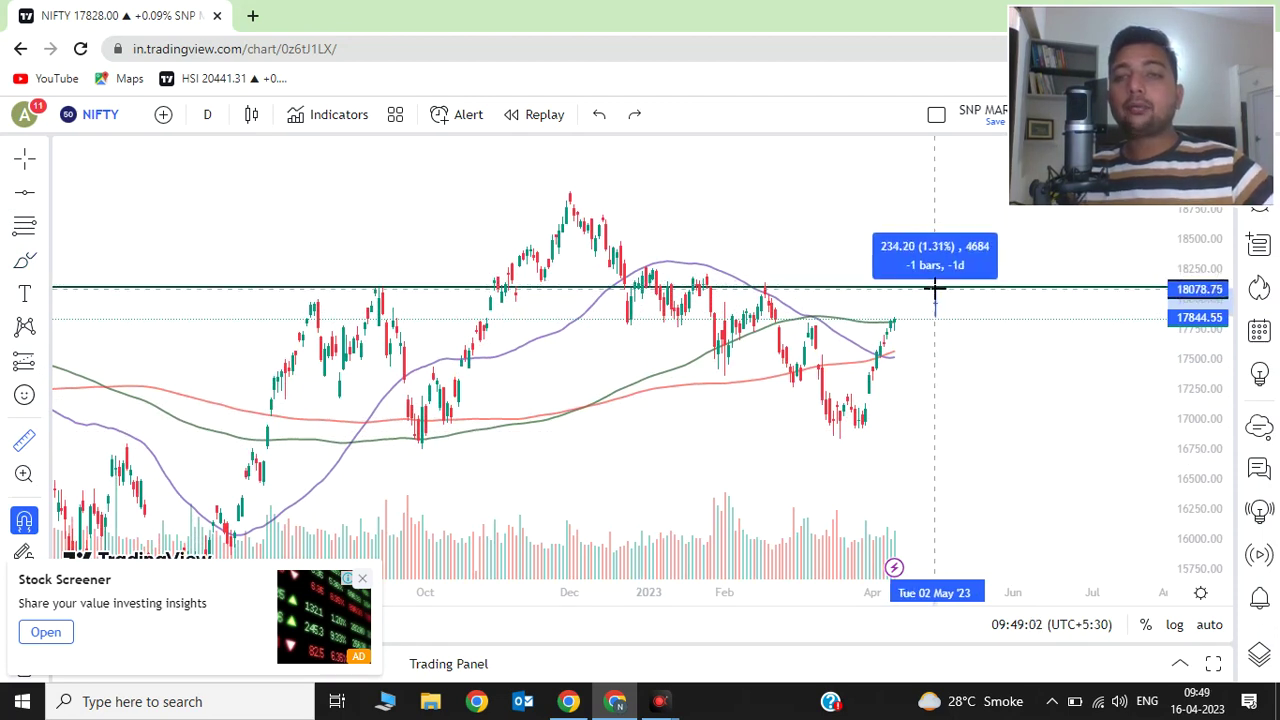
{"action": "left_click", "coordinate": [937, 294]}
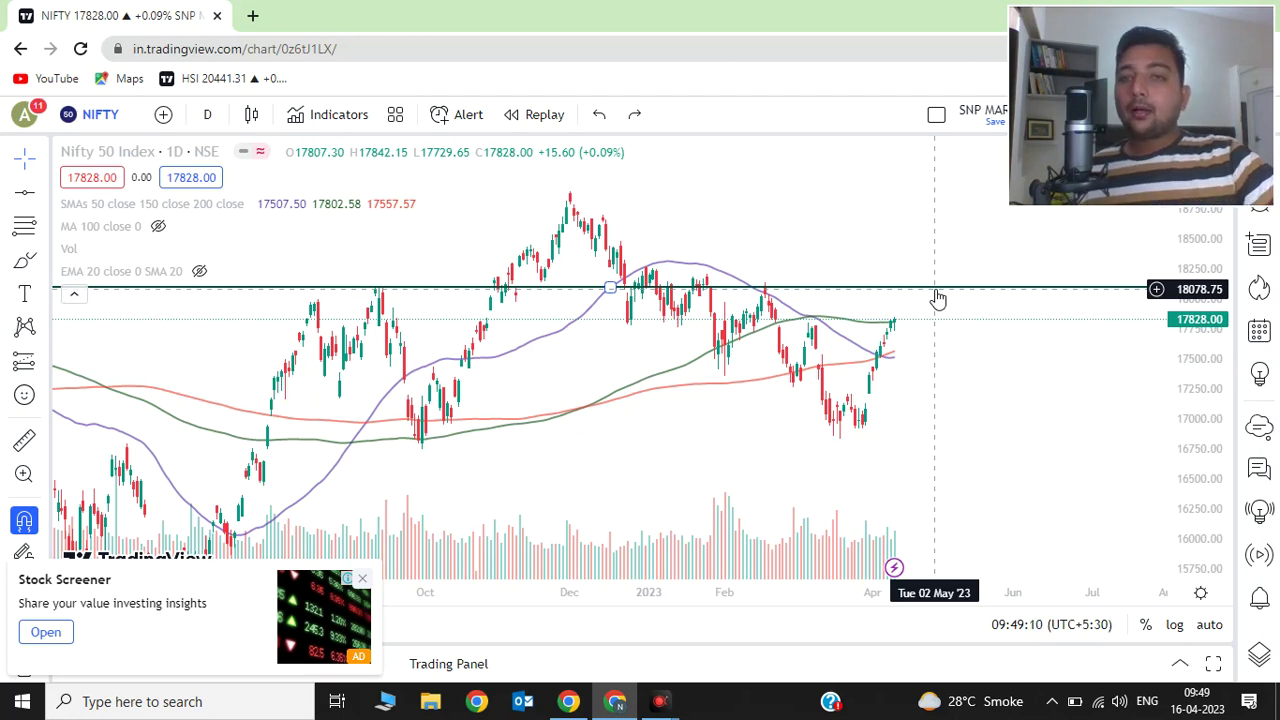
Step: Measure the drop from the latest bar to the March lows (−790.25, −4.44%), then clear it
{"action": "left_click", "coordinate": [24, 440]}
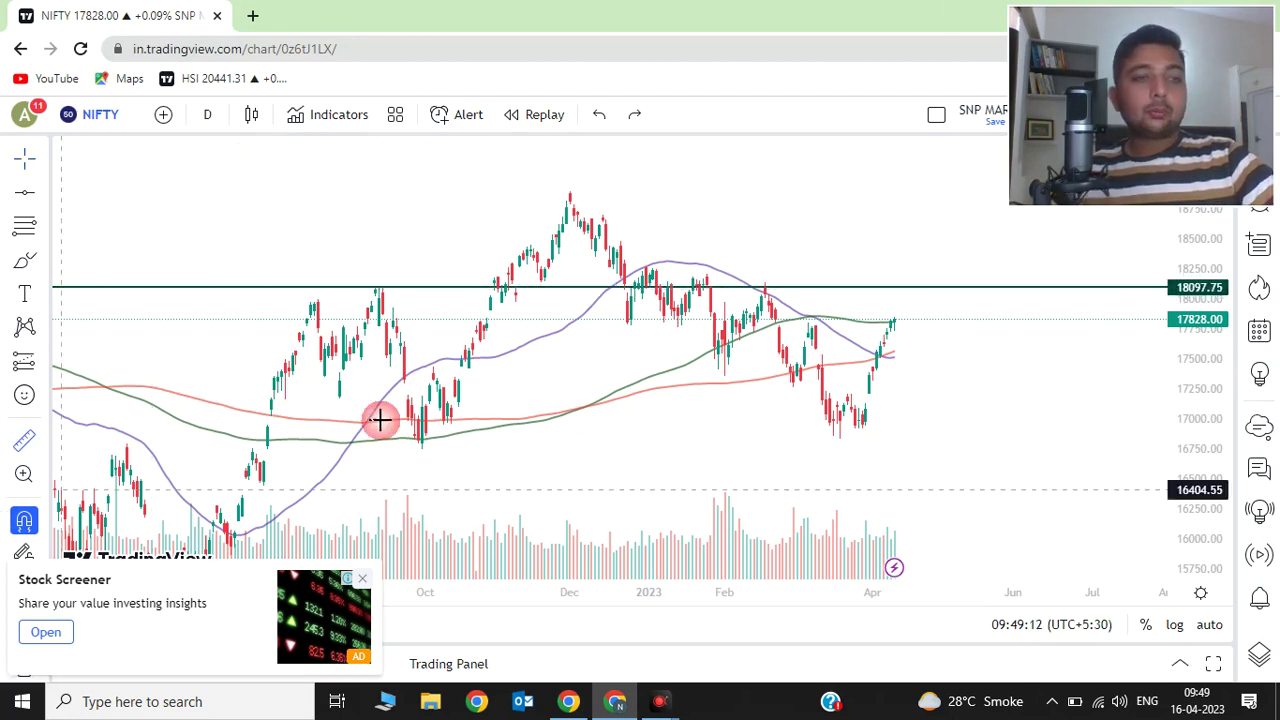
{"action": "left_click", "coordinate": [905, 308]}
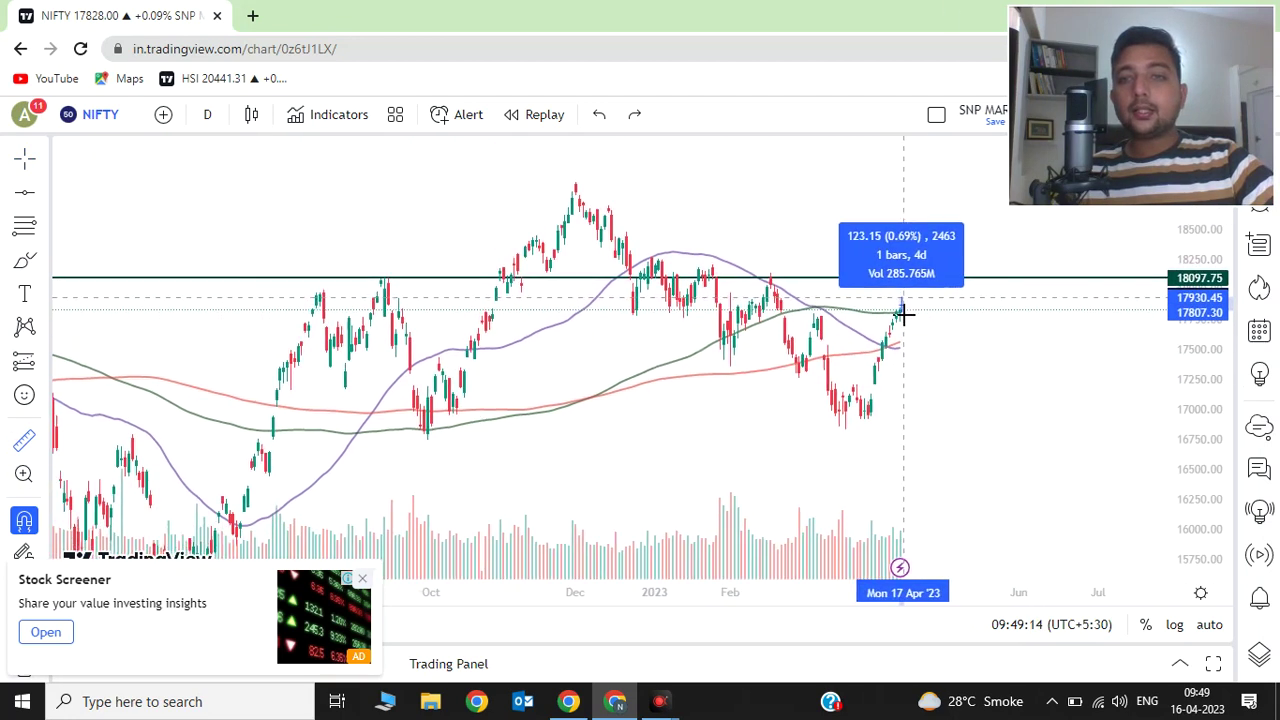
{"action": "left_click", "coordinate": [56, 405]}
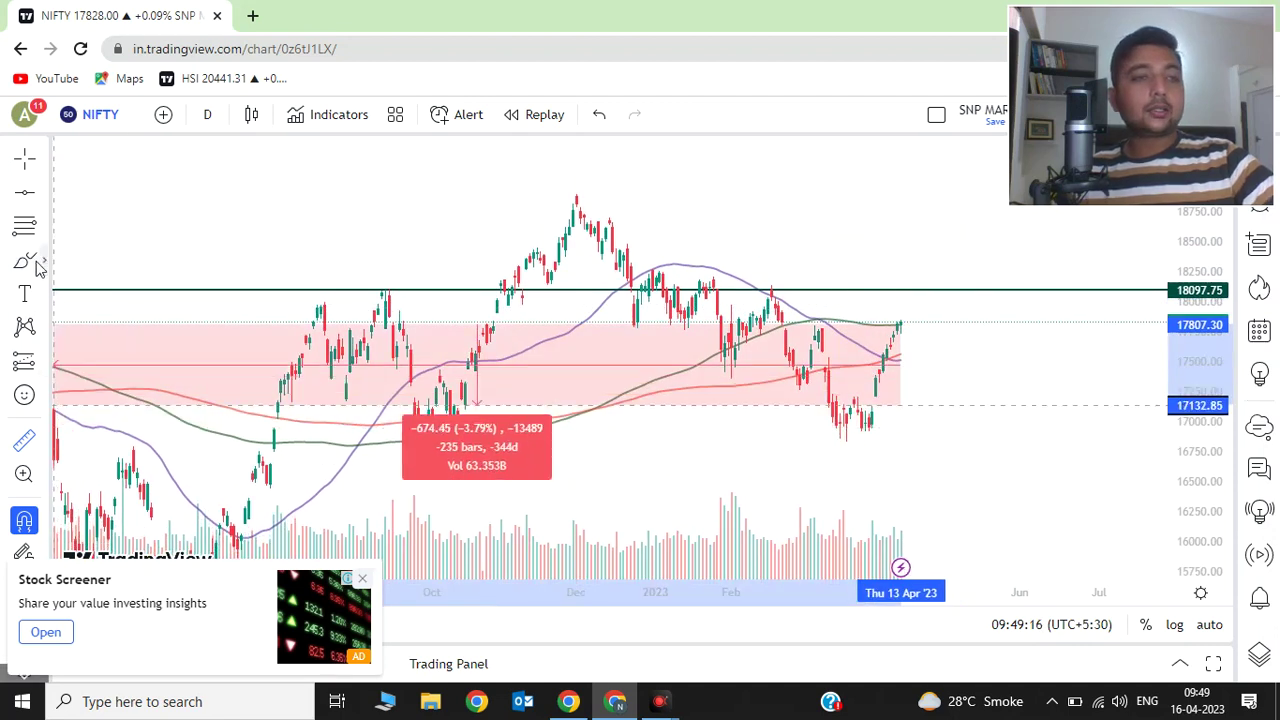
{"action": "left_click", "coordinate": [900, 326]}
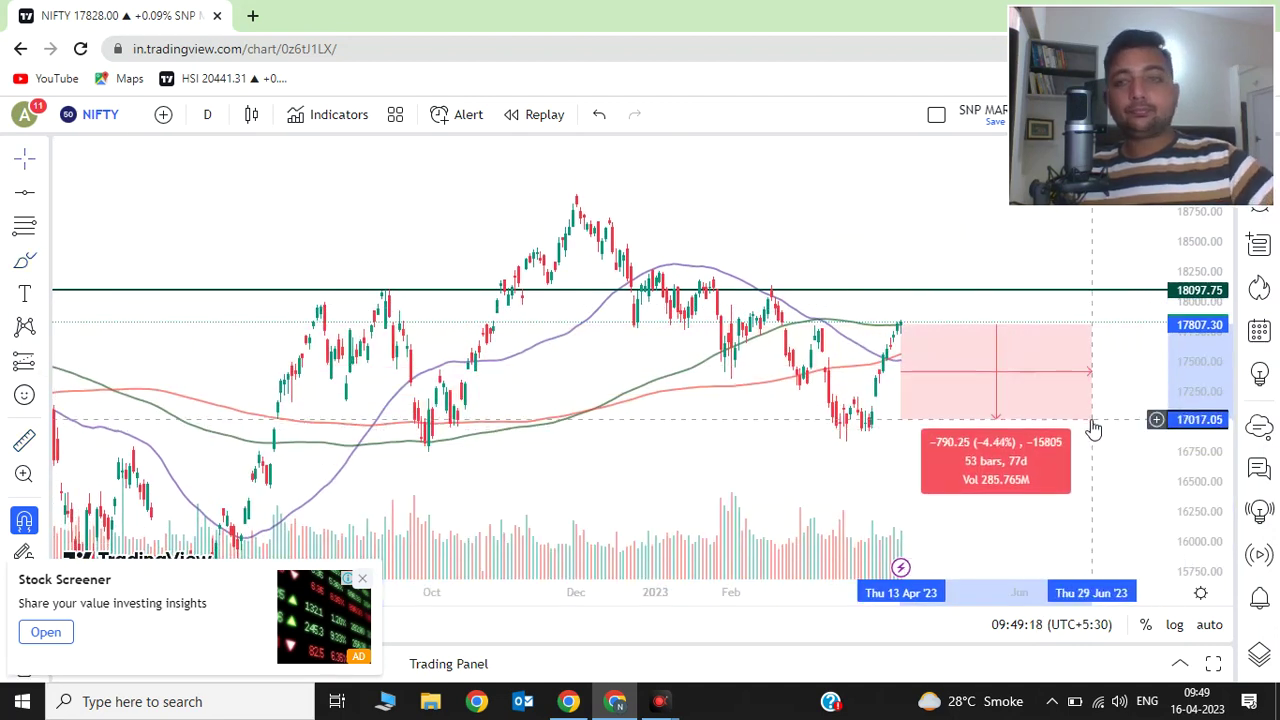
{"action": "key", "text": "Escape"}
{"action": "left_click", "coordinate": [25, 260]}
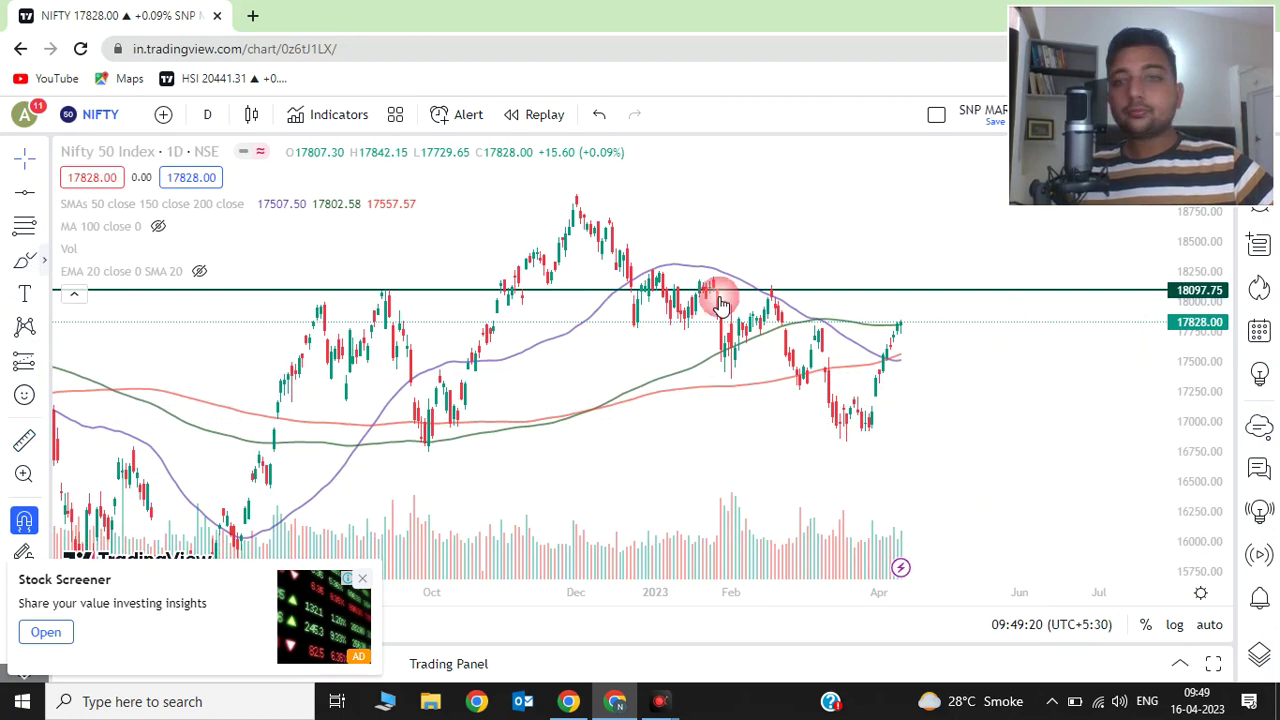
{"action": "left_click", "coordinate": [908, 322]}
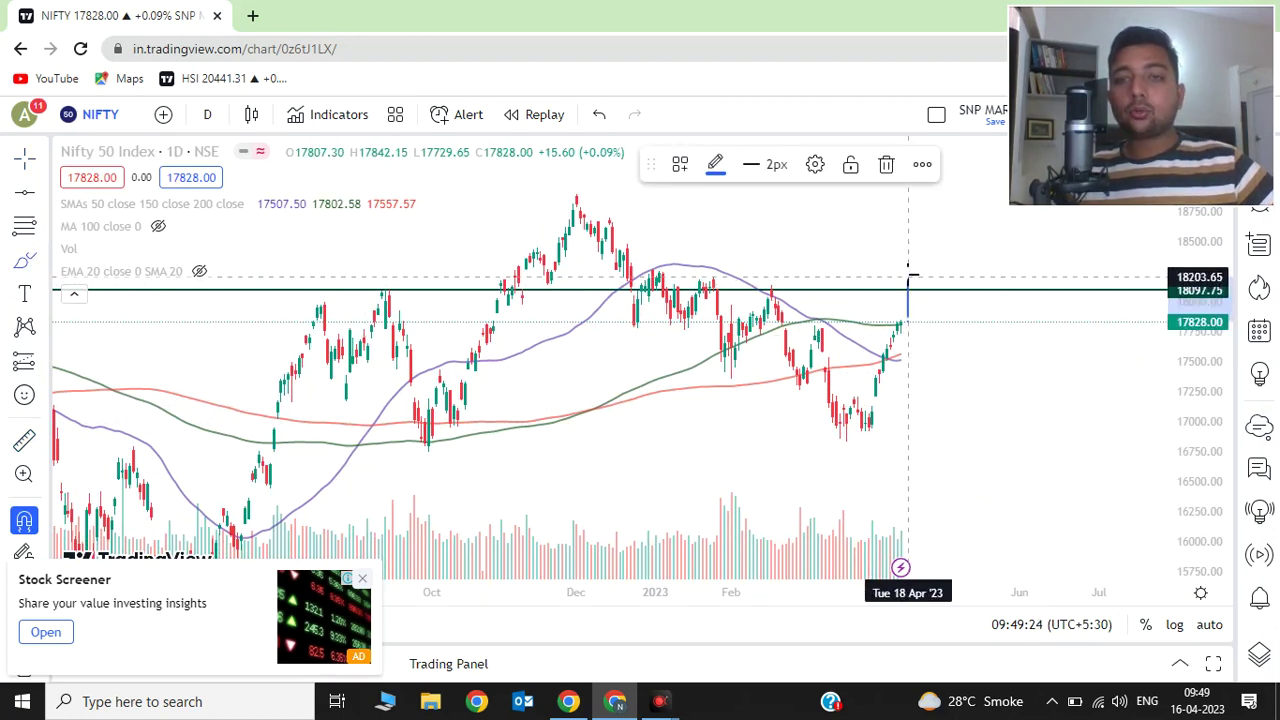
{"action": "left_click", "coordinate": [910, 262]}
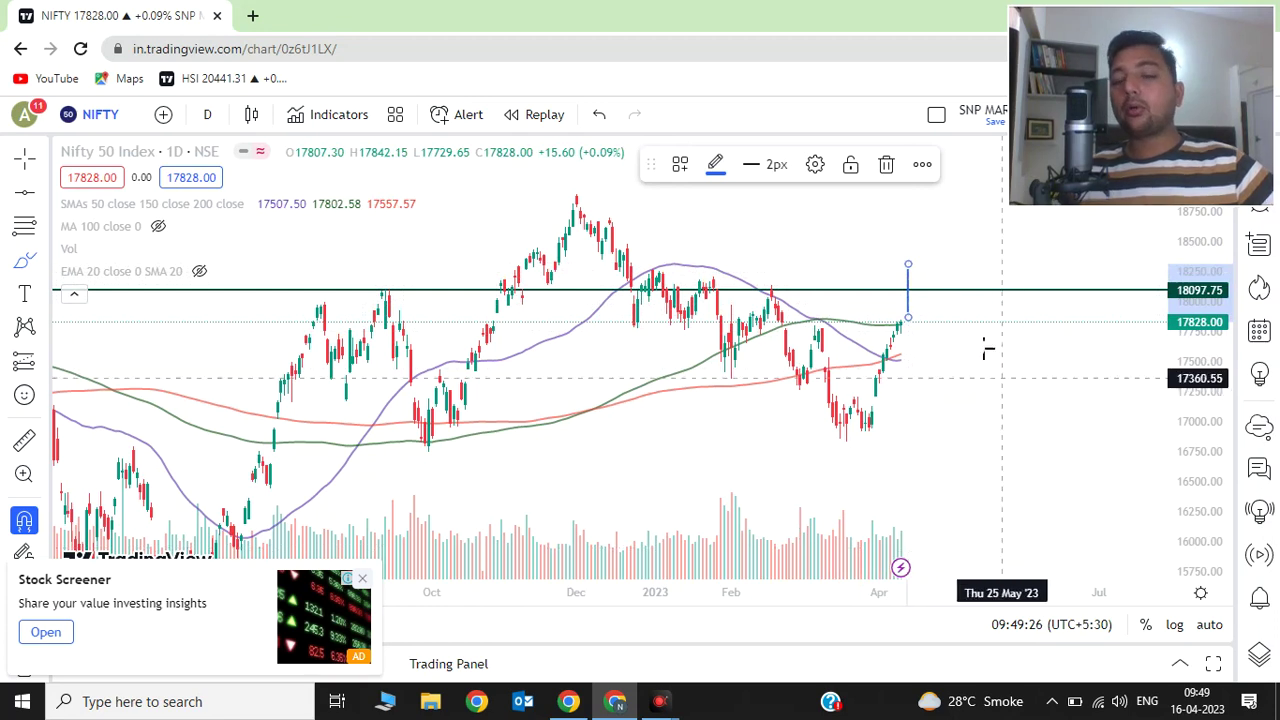
{"action": "mouse_move", "coordinate": [910, 258]}
{"action": "left_mouse_down"}
{"action": "mouse_move", "coordinate": [917, 234]}
{"action": "mouse_move", "coordinate": [944, 292]}
{"action": "mouse_move", "coordinate": [956, 228]}
{"action": "mouse_move", "coordinate": [960, 254]}
{"action": "mouse_move", "coordinate": [1000, 279]}
{"action": "mouse_move", "coordinate": [976, 292]}
{"action": "left_mouse_up"}
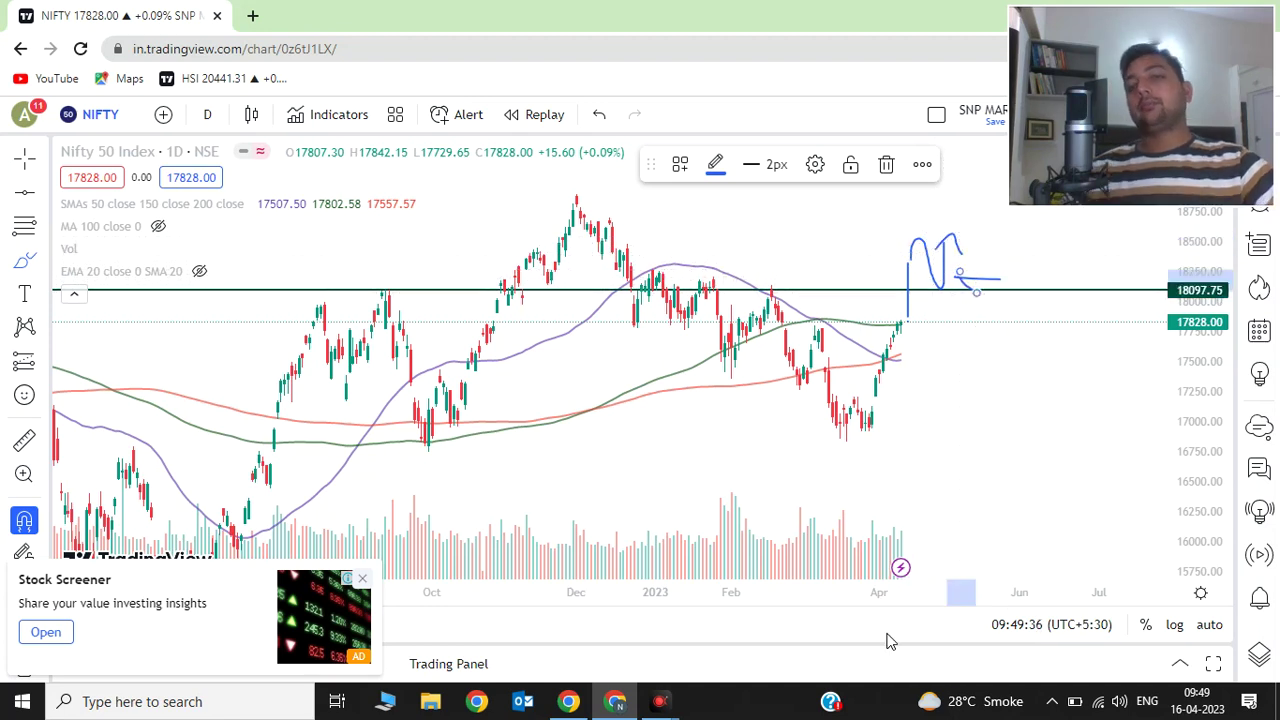
{"action": "key", "text": "Escape"}
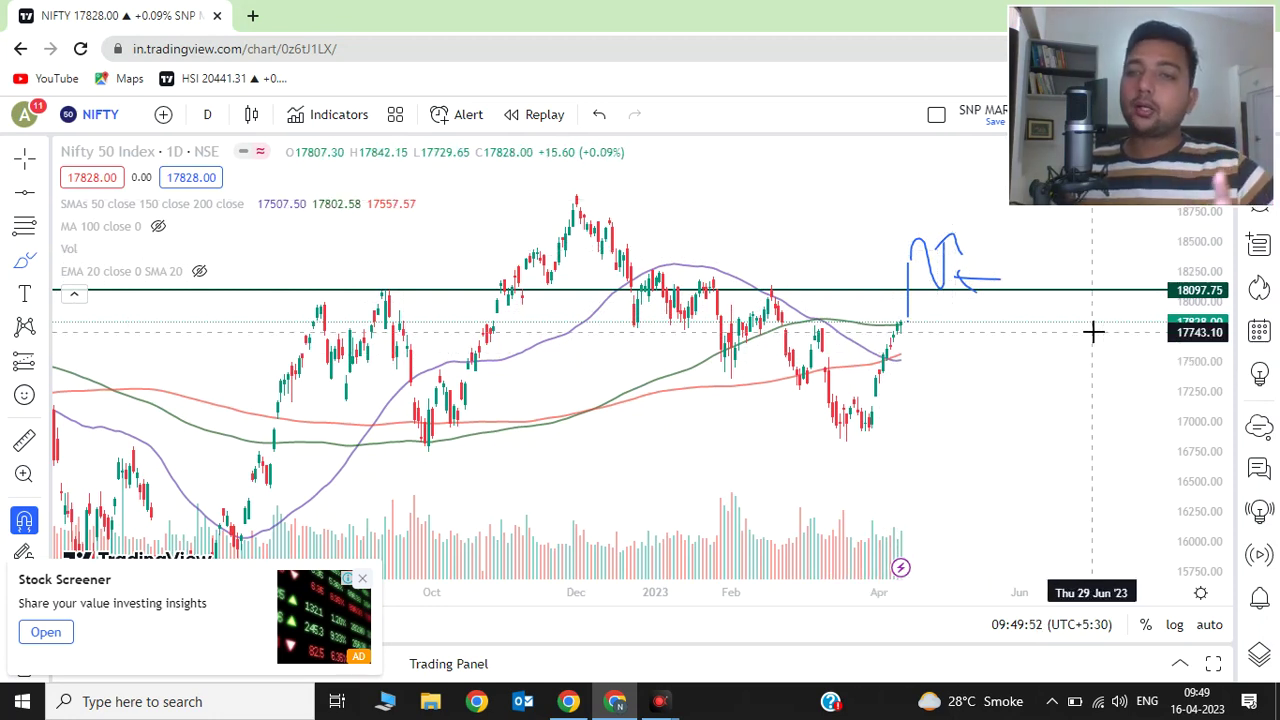
{"action": "mouse_move", "coordinate": [958, 229]}
{"action": "left_mouse_down"}
{"action": "mouse_move", "coordinate": [851, 237]}
{"action": "mouse_move", "coordinate": [966, 283]}
{"action": "left_mouse_up"}
{"action": "left_click_drag", "start_coordinate": [930, 227], "coordinate": [931, 228]}
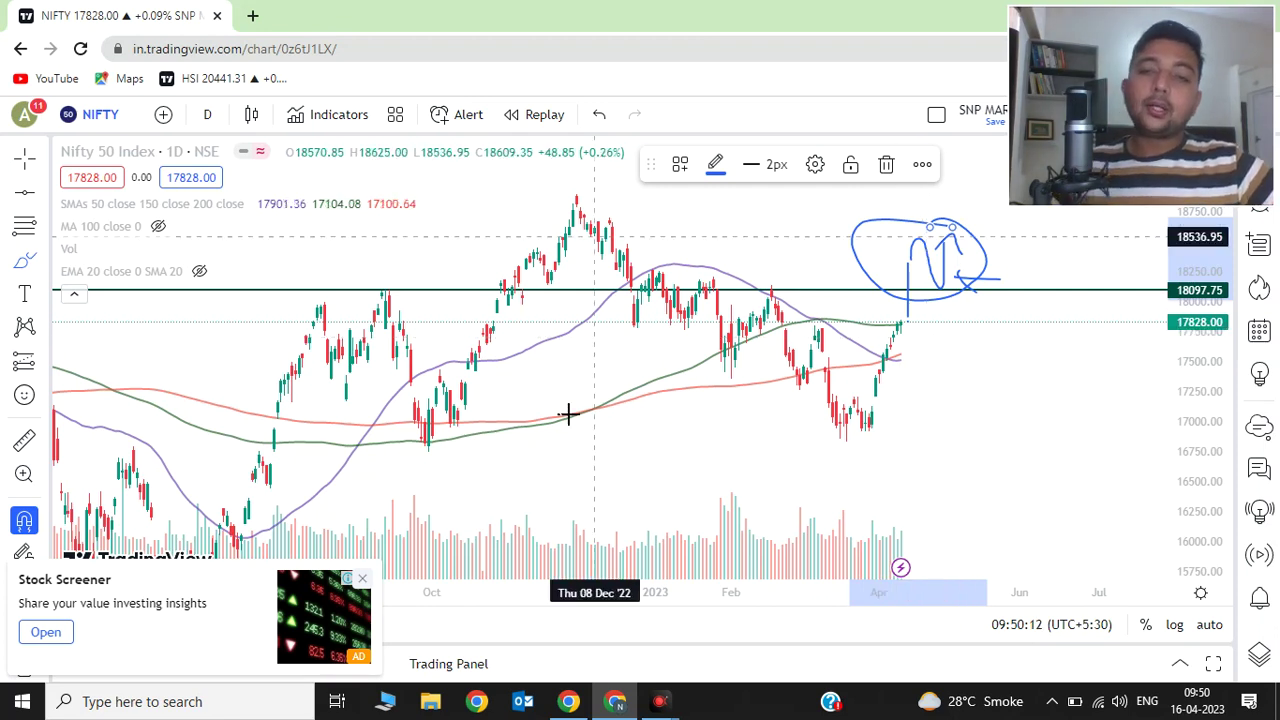
{"action": "mouse_move", "coordinate": [898, 356]}
{"action": "left_mouse_down"}
{"action": "mouse_move", "coordinate": [823, 451]}
{"action": "mouse_move", "coordinate": [870, 438]}
{"action": "left_mouse_up"}
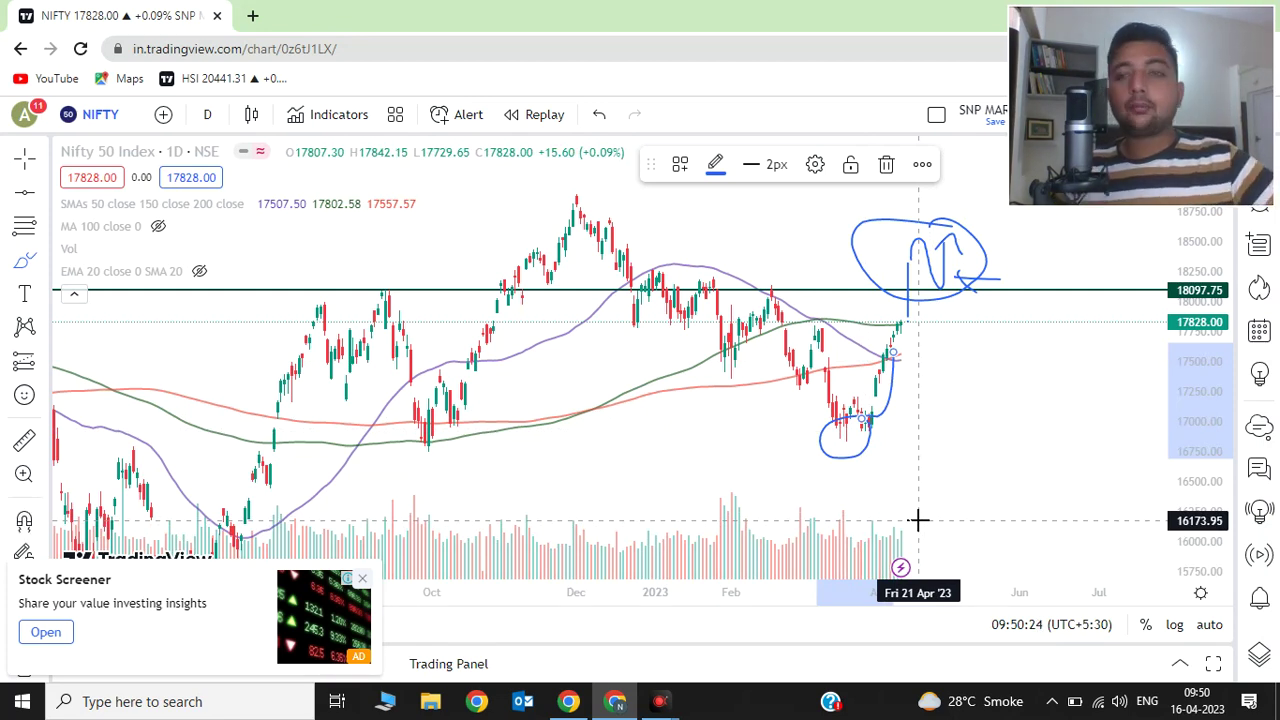
{"action": "key", "text": "ctrl+z"}
{"action": "key", "text": "ctrl+z"}
{"action": "key", "text": "ctrl+z"}
{"action": "key", "text": "ctrl+z"}
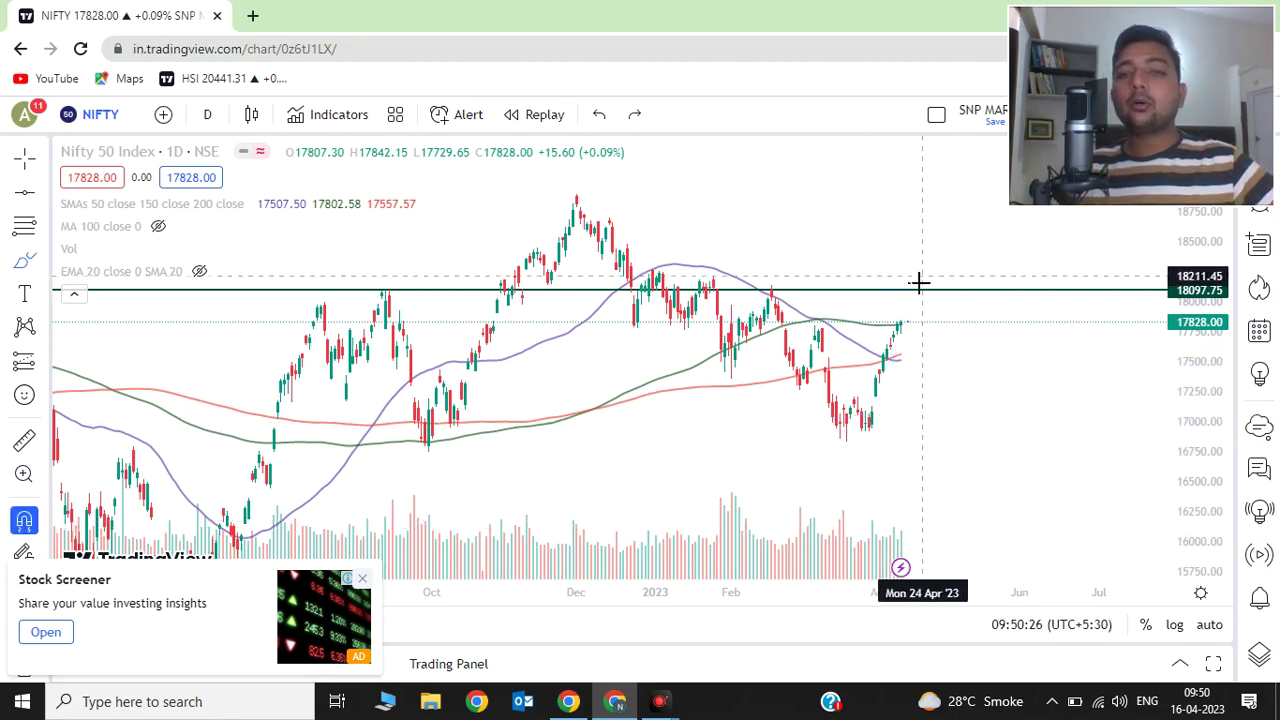
Step: Brush a path from the last candle above 18097.75, back down to retest, then up toward 18750
{"action": "mouse_move", "coordinate": [901, 325]}
{"action": "left_mouse_down"}
{"action": "mouse_move", "coordinate": [929, 251]}
{"action": "mouse_move", "coordinate": [950, 288]}
{"action": "mouse_move", "coordinate": [966, 277]}
{"action": "mouse_move", "coordinate": [977, 194]}
{"action": "mouse_move", "coordinate": [988, 206]}
{"action": "left_mouse_up"}
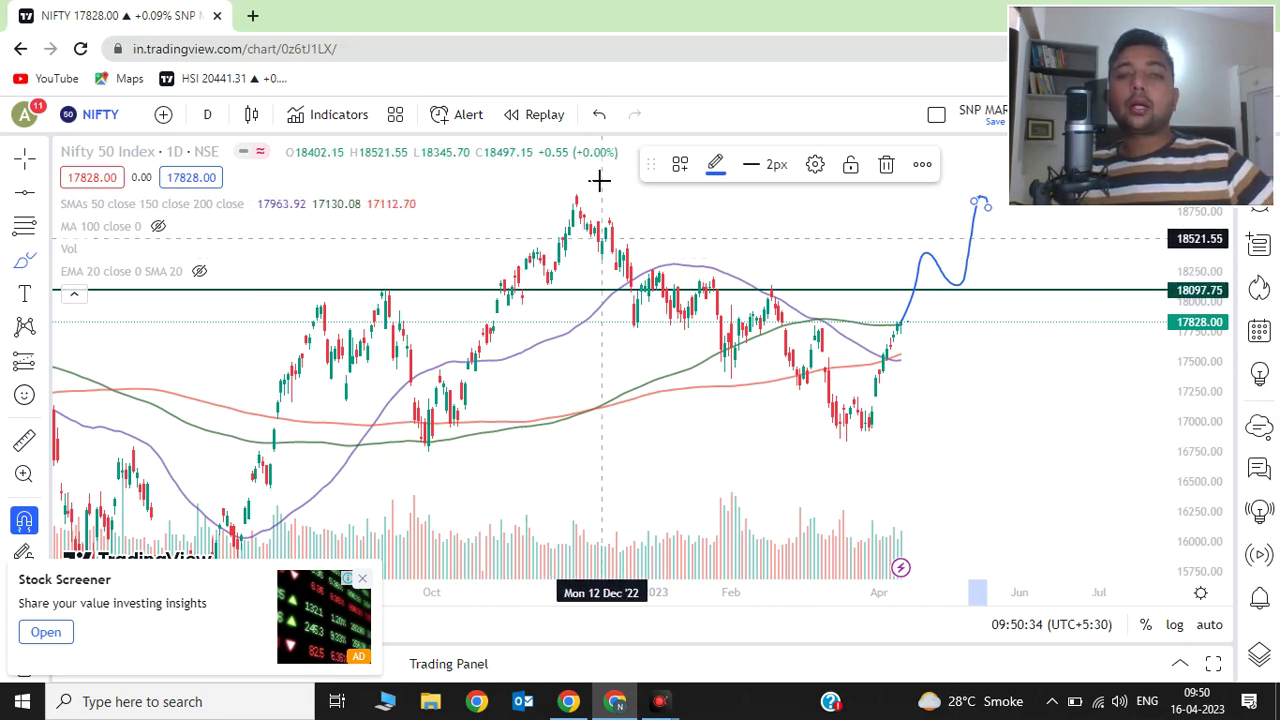
{"action": "key", "text": "Escape"}
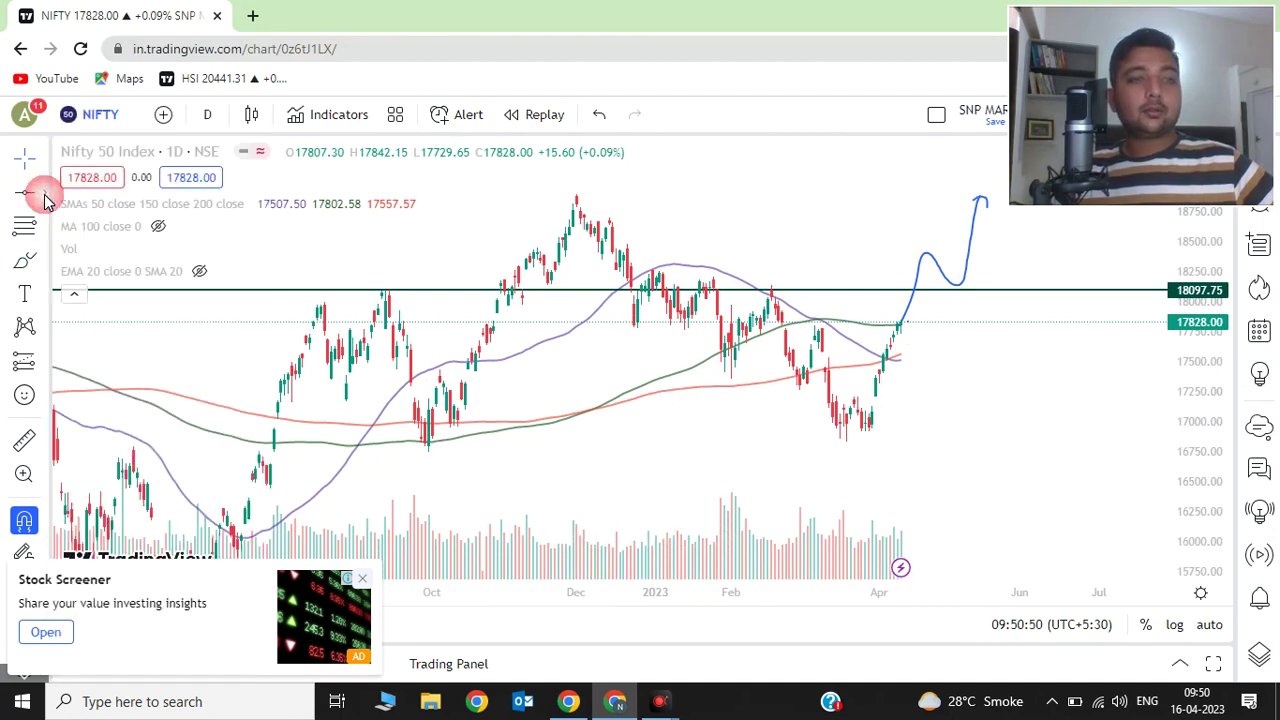
Step: Zoom out, compress the price scale, and place a horizontal support ray at the 20 Mar low
{"action": "scroll", "coordinate": [733, 488], "scroll_direction": "down", "scroll_amount": 3}
{"action": "left_click_drag", "start_coordinate": [1186, 275], "coordinate": [1210, 386]}
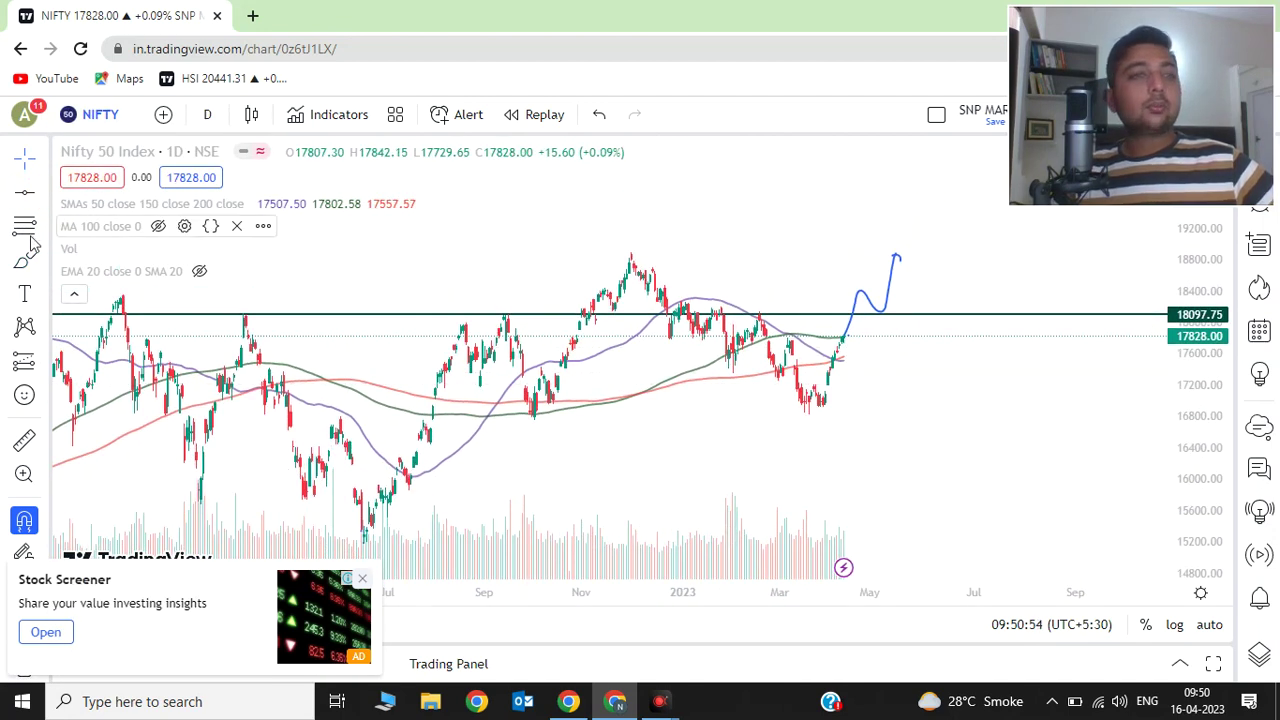
{"action": "left_click", "coordinate": [45, 192]}
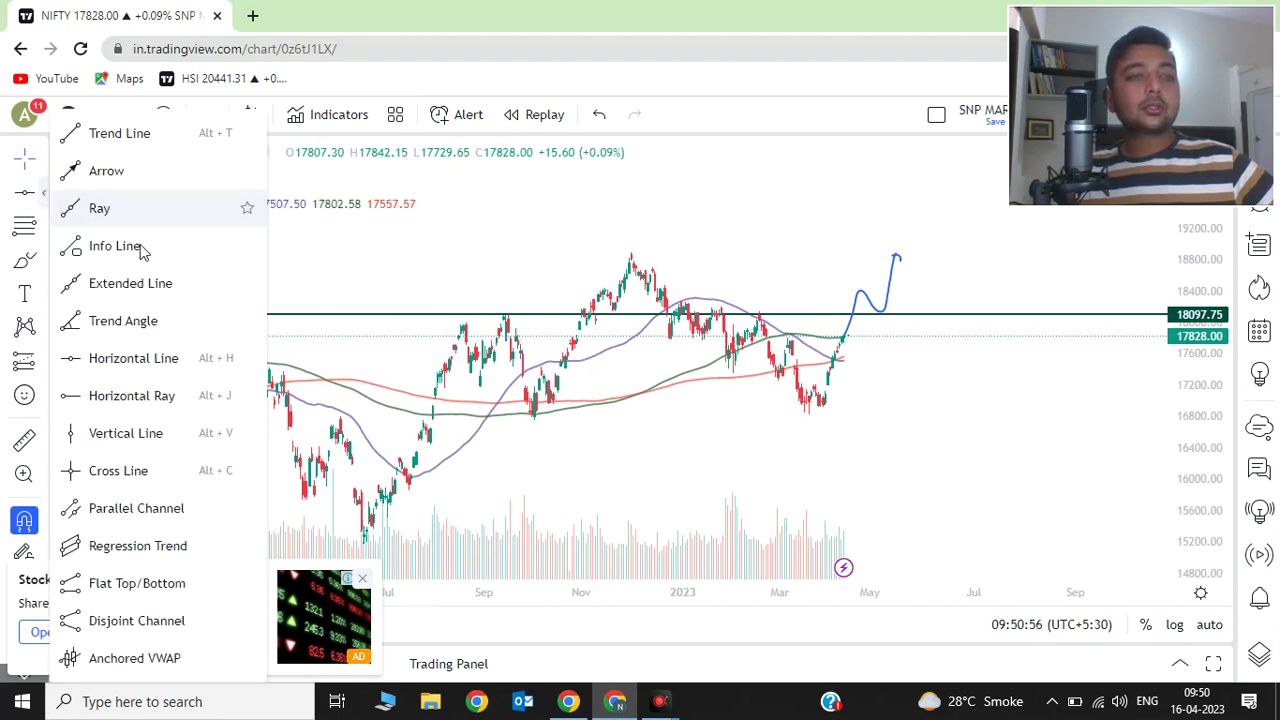
{"action": "left_click", "coordinate": [110, 390]}
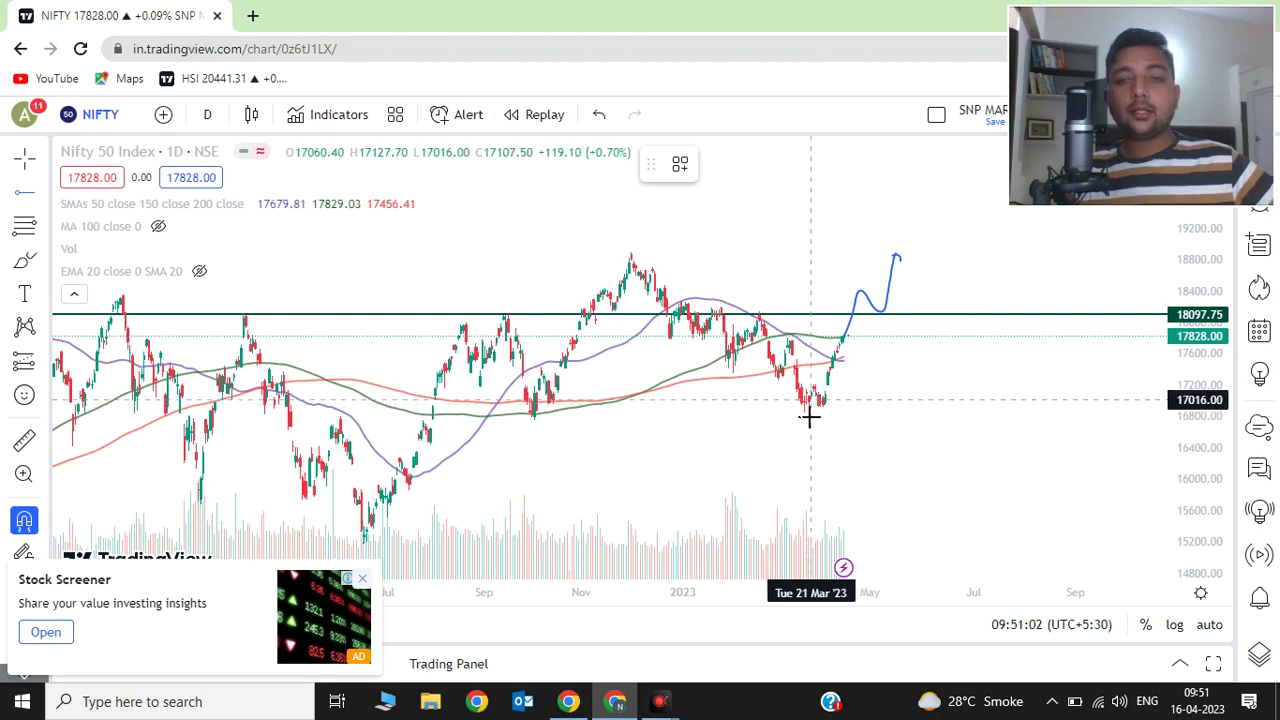
{"action": "scroll", "coordinate": [810, 408], "scroll_direction": "up", "scroll_amount": 2}
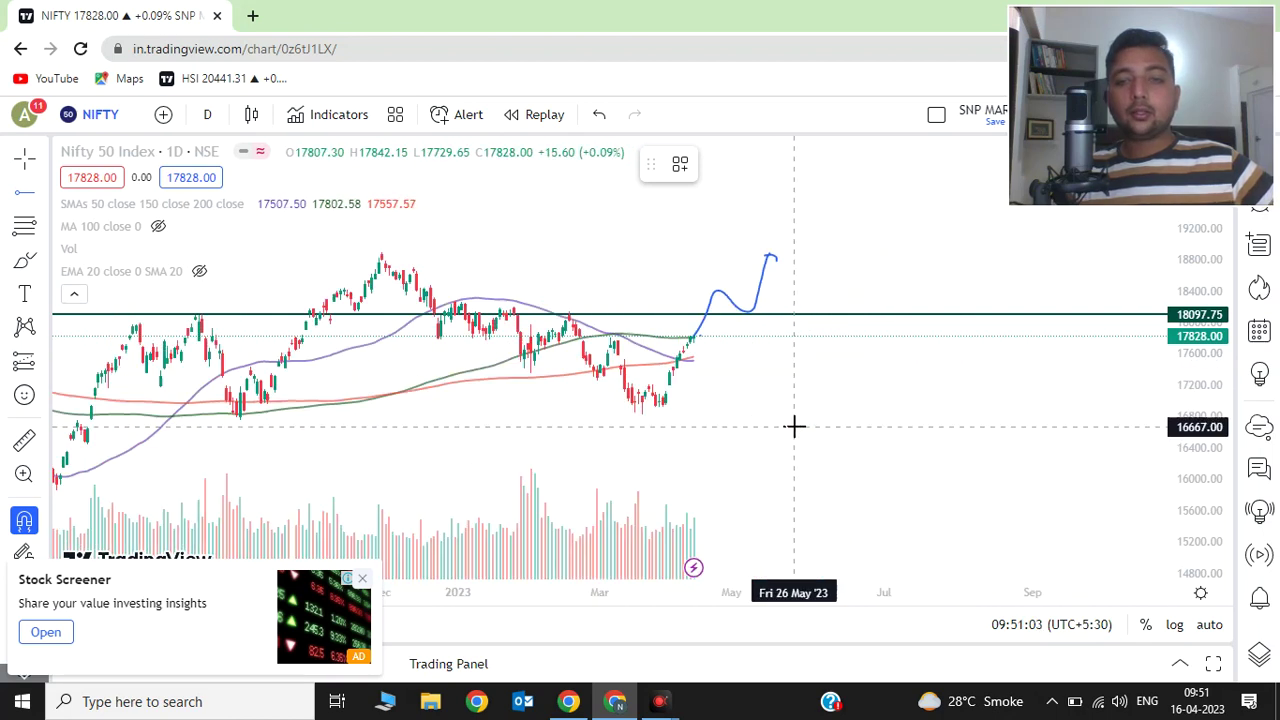
{"action": "left_click", "coordinate": [640, 410]}
Step: Add a second horizontal ray at the Sep 2022 low, giving support at 16828.35 and 16747.70
{"action": "scroll", "coordinate": [646, 446], "scroll_direction": "down", "scroll_amount": 3}
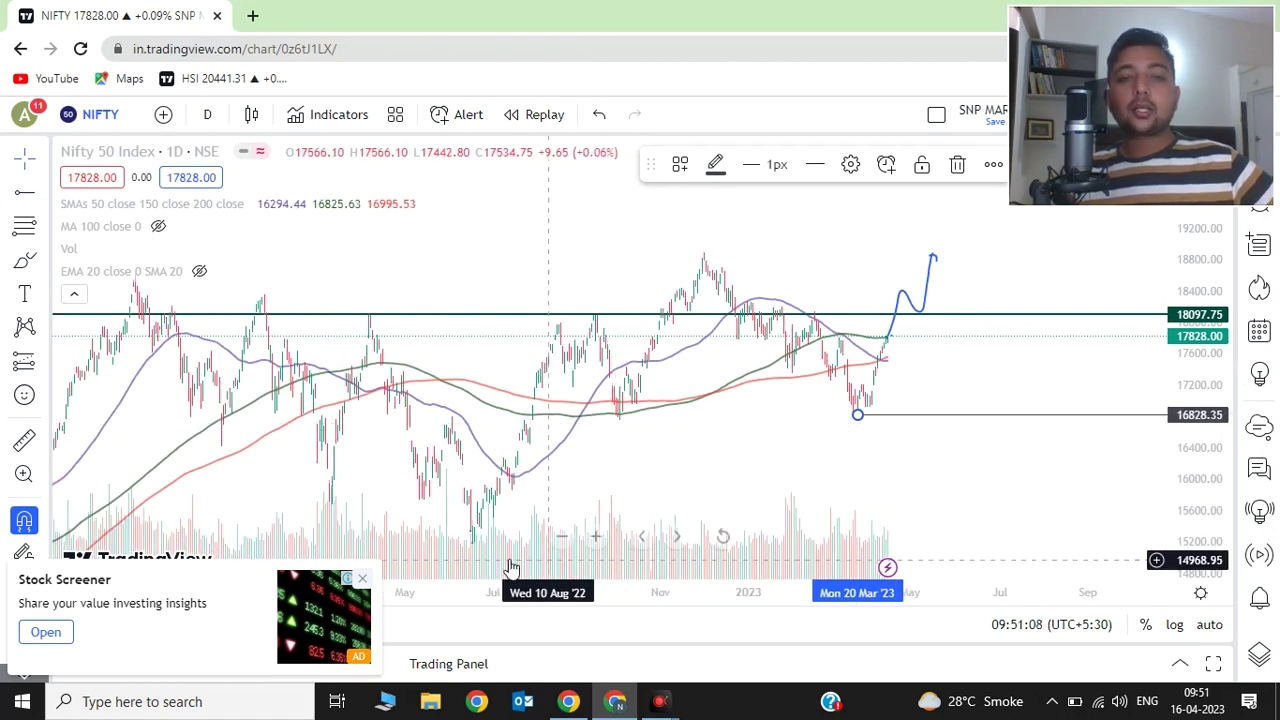
{"action": "scroll", "coordinate": [690, 482], "scroll_direction": "down", "scroll_amount": 3}
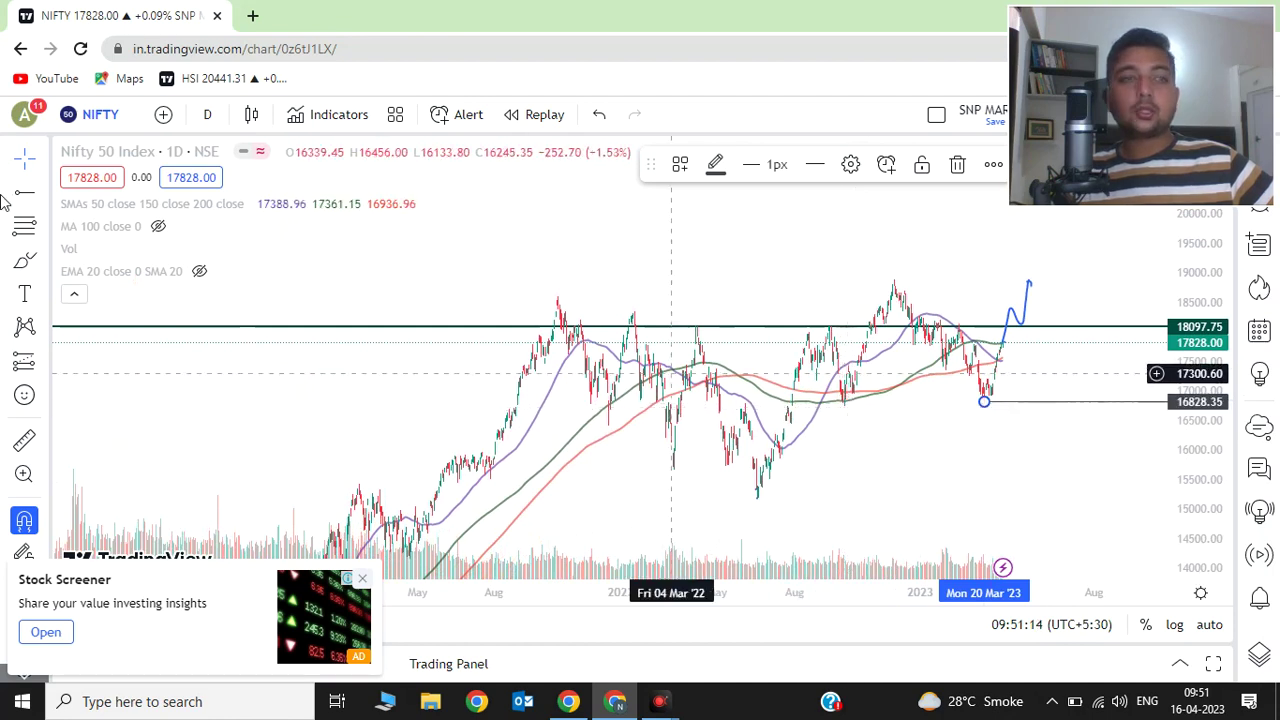
{"action": "left_click", "coordinate": [770, 462]}
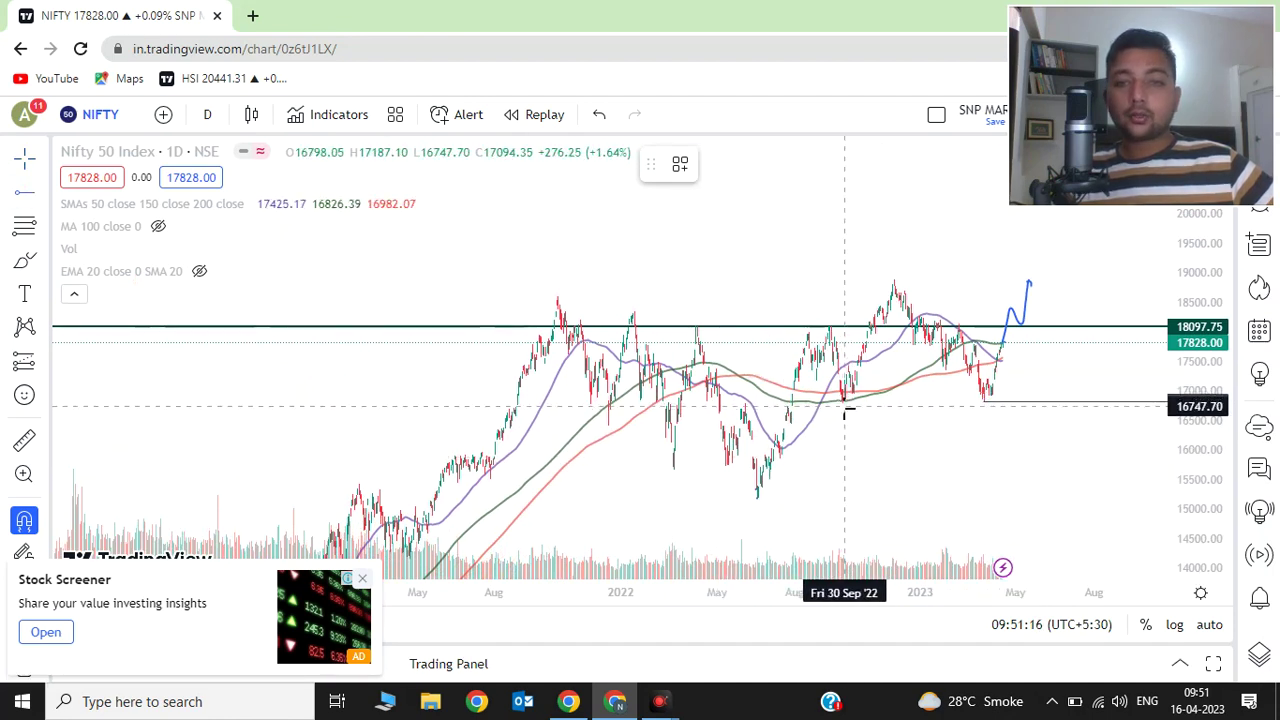
{"action": "left_click", "coordinate": [844, 408]}
{"action": "scroll", "coordinate": [980, 408], "scroll_direction": "up", "scroll_amount": 4}
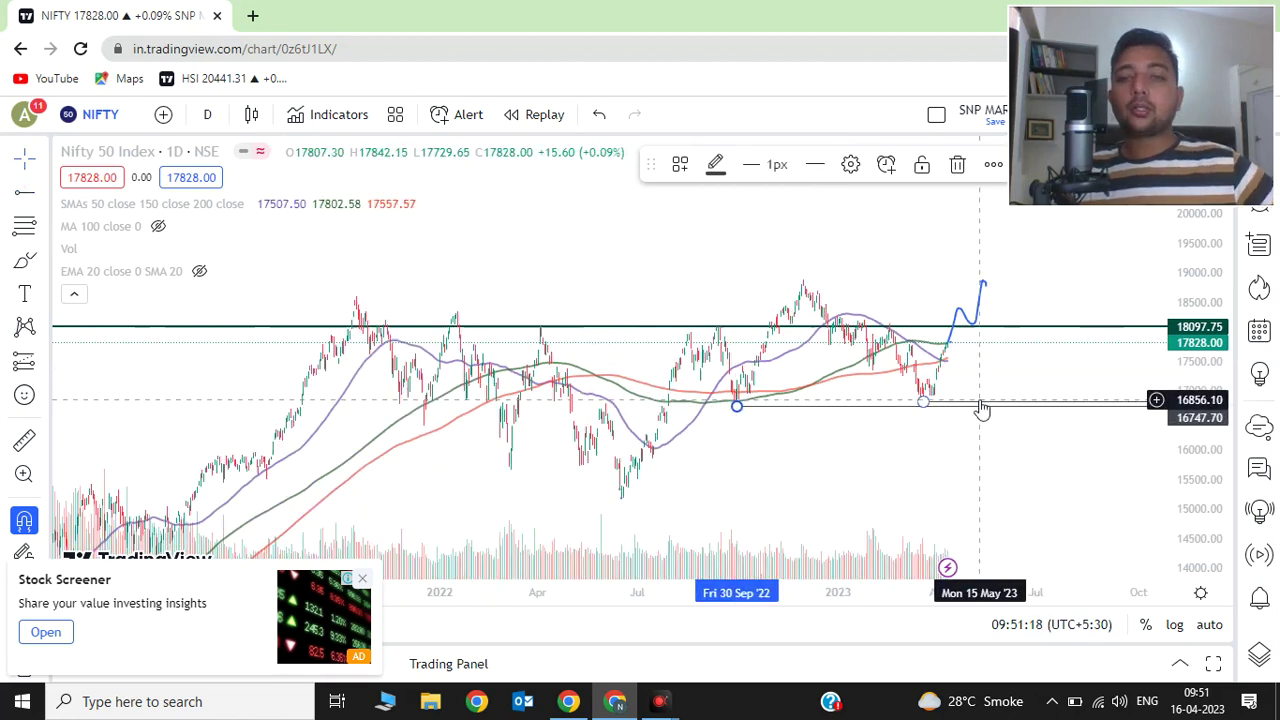
{"action": "scroll", "coordinate": [924, 458], "scroll_direction": "up", "scroll_amount": 1}
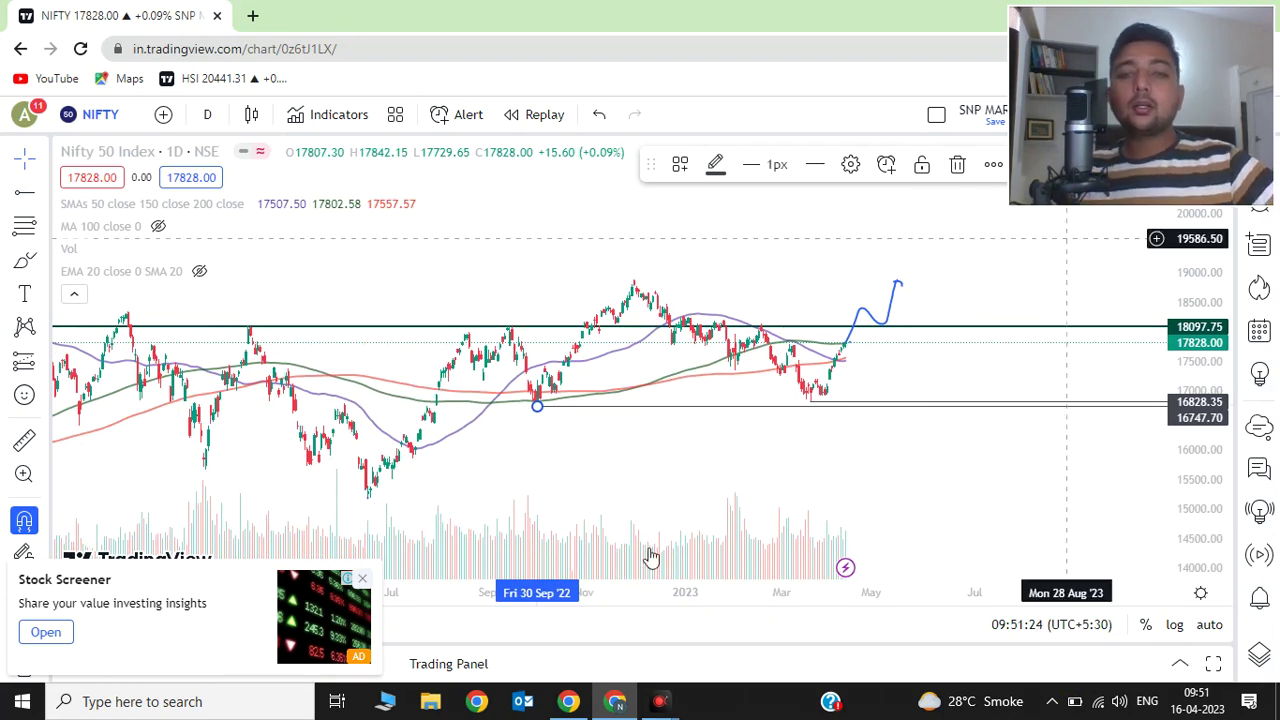
Step: Measure the 365.10-point (2.05%) rise to 18173.70, clear it, and stretch the price axis taller
{"action": "left_click", "coordinate": [25, 442]}
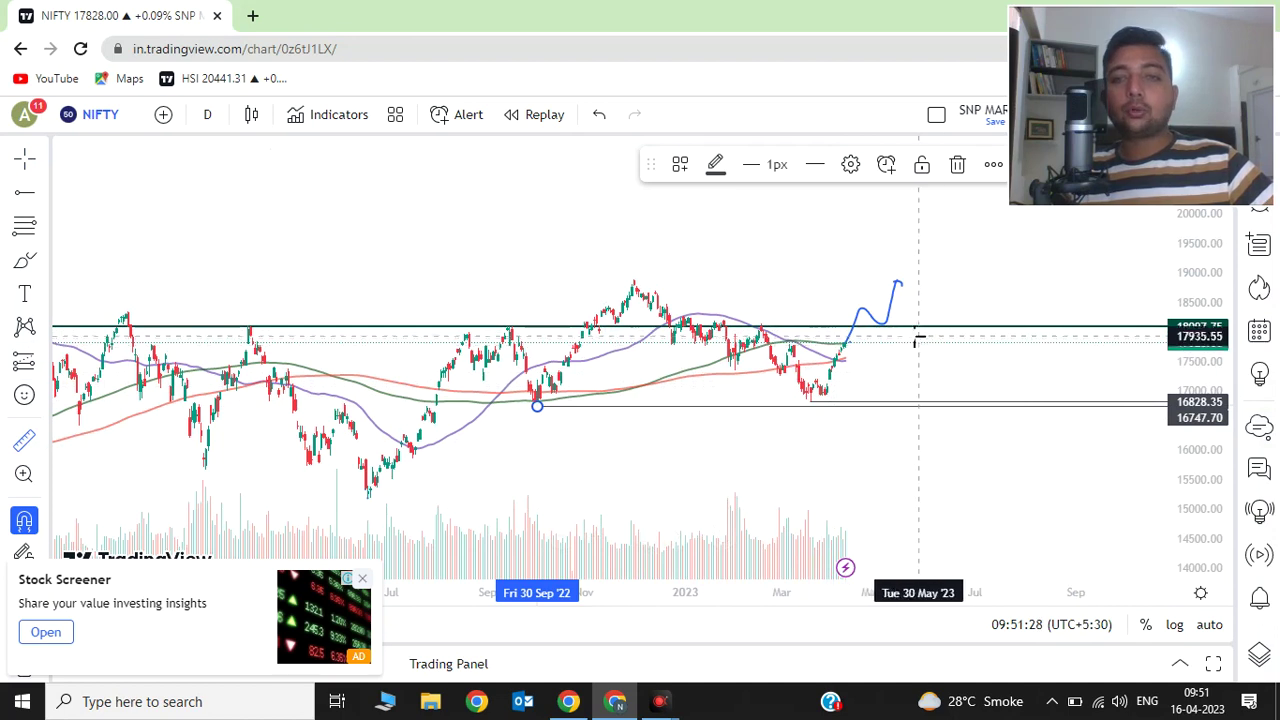
{"action": "left_click", "coordinate": [915, 344], "text": "shift"}
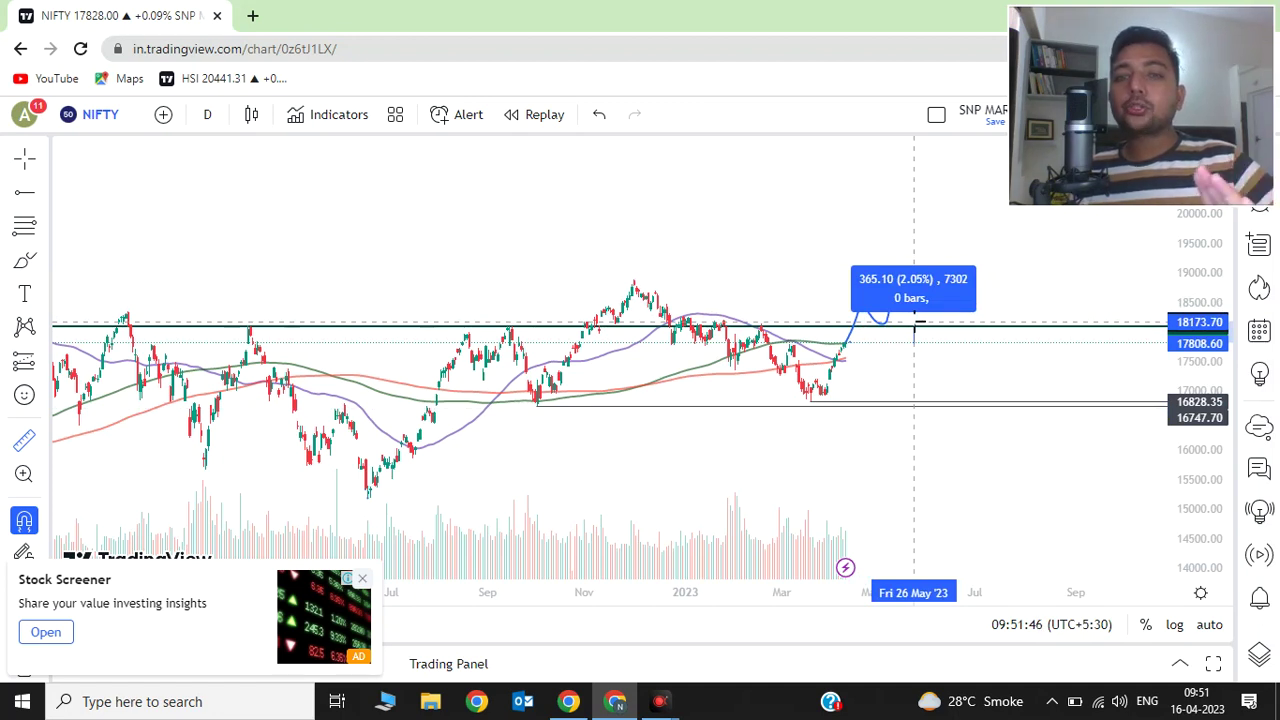
{"action": "left_click", "coordinate": [917, 324]}
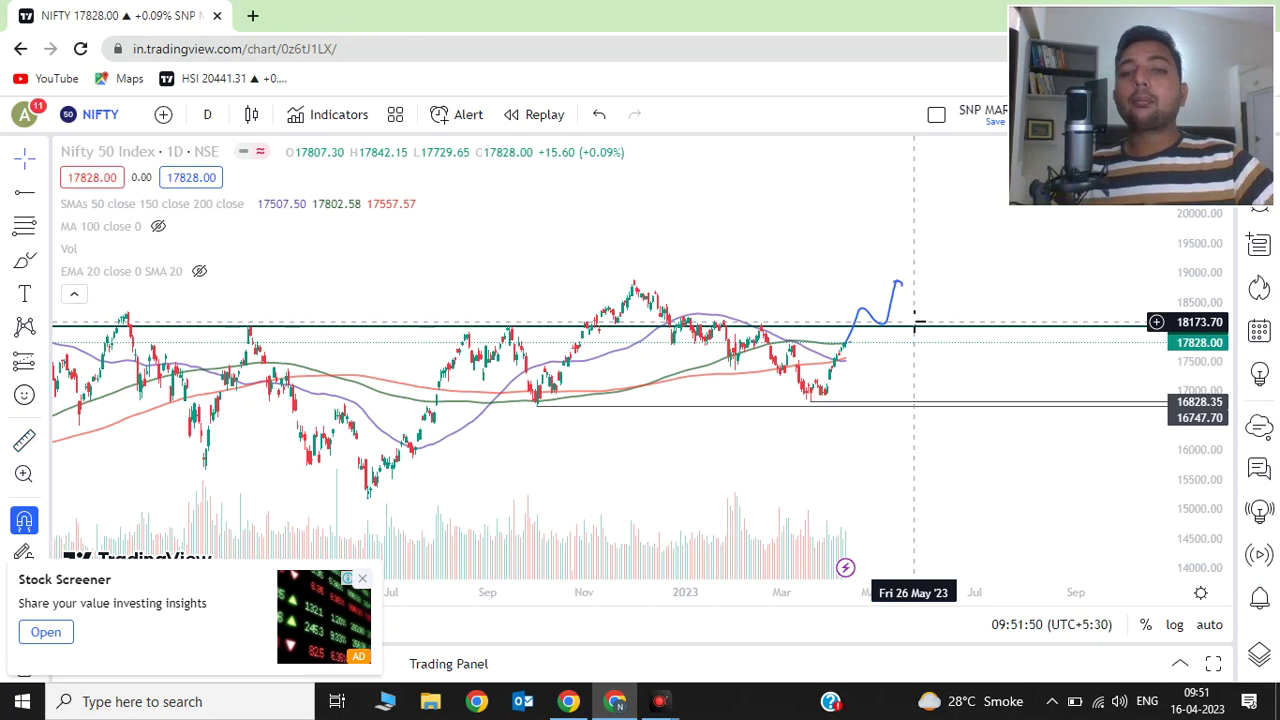
{"action": "left_click_drag", "start_coordinate": [1195, 380], "coordinate": [713, 300]}
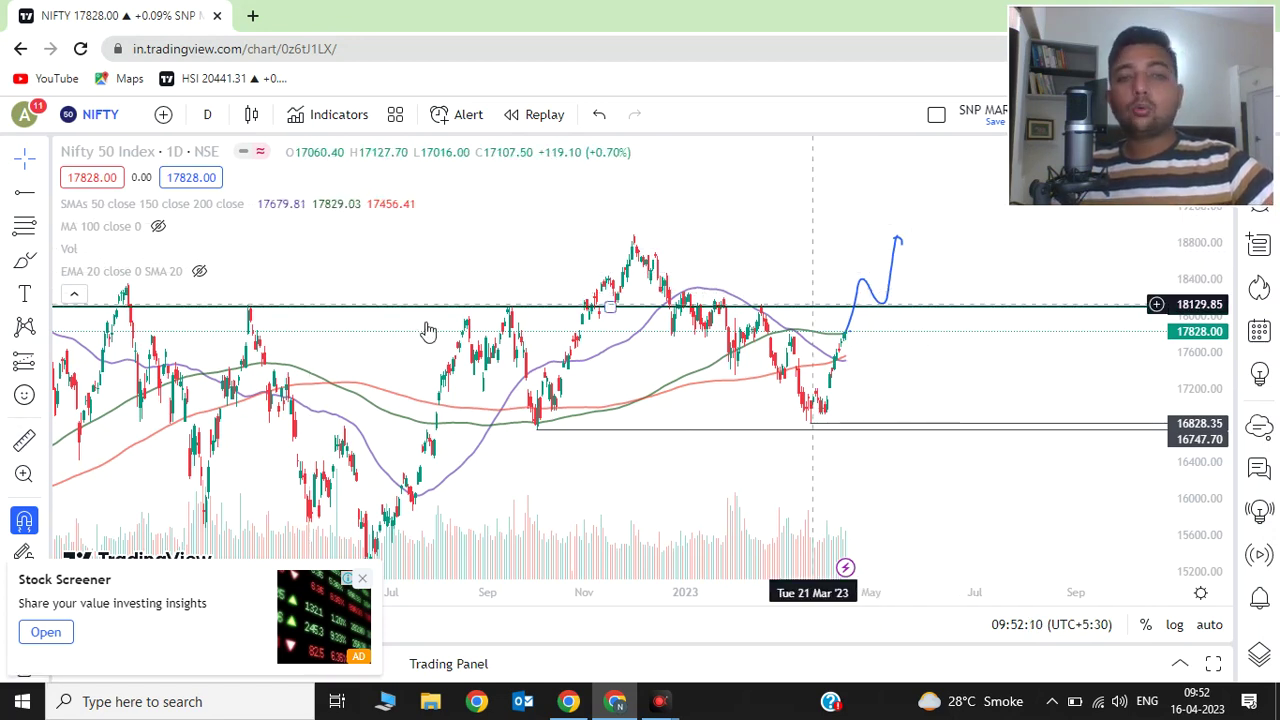
Step: Brush an arrow at the bullish peak and a bearish path down to the 16800 support rays with a small bounce
{"action": "left_click", "coordinate": [24, 260]}
{"action": "mouse_move", "coordinate": [997, 261]}
{"action": "left_mouse_down"}
{"action": "mouse_move", "coordinate": [903, 266]}
{"action": "mouse_move", "coordinate": [952, 280]}
{"action": "left_mouse_up"}
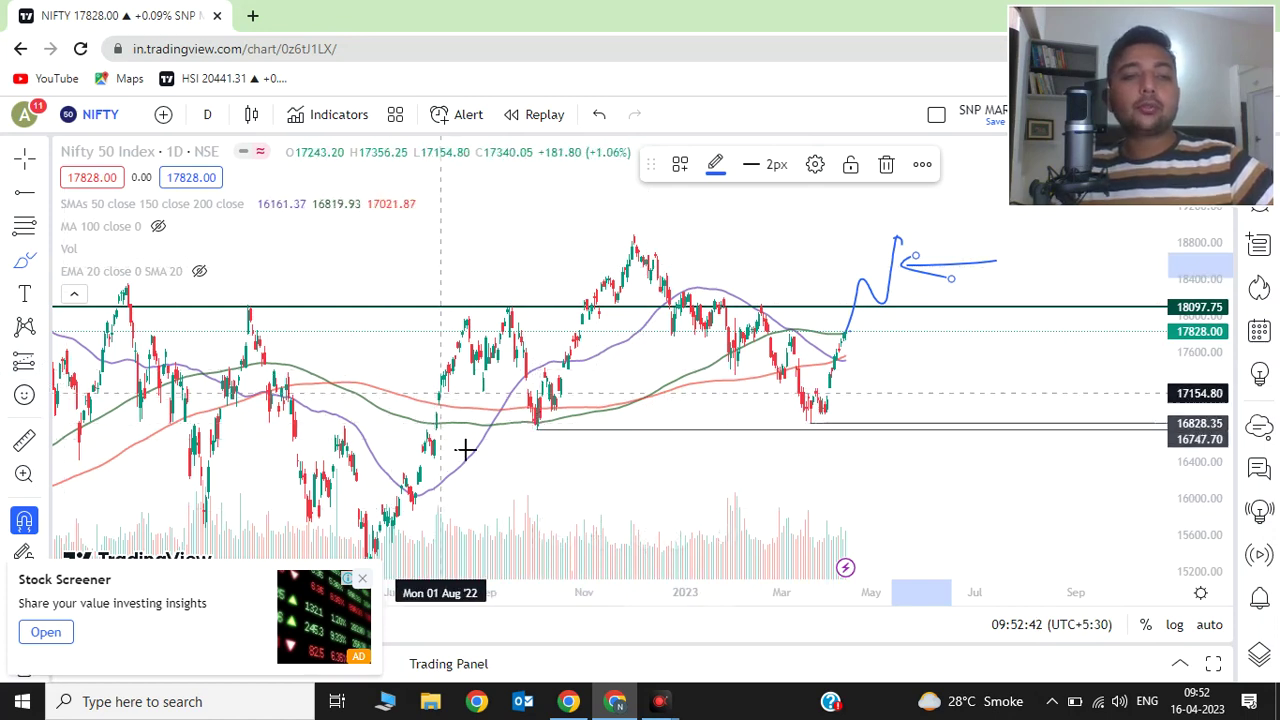
{"action": "mouse_move", "coordinate": [545, 424]}
{"action": "left_mouse_down"}
{"action": "mouse_move", "coordinate": [582, 312]}
{"action": "mouse_move", "coordinate": [623, 256]}
{"action": "mouse_move", "coordinate": [645, 270]}
{"action": "mouse_move", "coordinate": [674, 333]}
{"action": "mouse_move", "coordinate": [677, 300]}
{"action": "mouse_move", "coordinate": [709, 312]}
{"action": "mouse_move", "coordinate": [735, 370]}
{"action": "mouse_move", "coordinate": [757, 315]}
{"action": "mouse_move", "coordinate": [766, 322]}
{"action": "mouse_move", "coordinate": [800, 356]}
{"action": "mouse_move", "coordinate": [817, 418]}
{"action": "mouse_move", "coordinate": [852, 325]}
{"action": "mouse_move", "coordinate": [918, 437]}
{"action": "mouse_move", "coordinate": [936, 421]}
{"action": "left_mouse_up"}
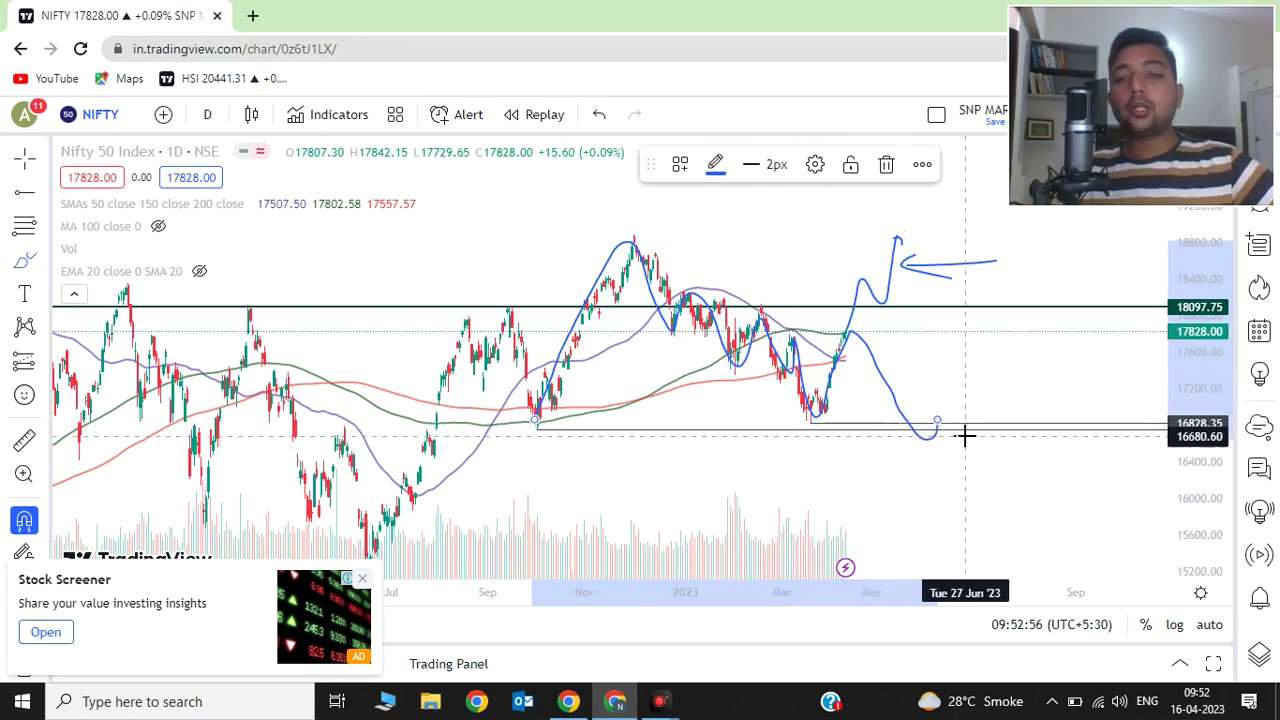
{"action": "mouse_move", "coordinate": [940, 432]}
{"action": "left_mouse_down"}
{"action": "mouse_move", "coordinate": [963, 423]}
{"action": "mouse_move", "coordinate": [934, 428]}
{"action": "mouse_move", "coordinate": [951, 448]}
{"action": "left_mouse_up"}
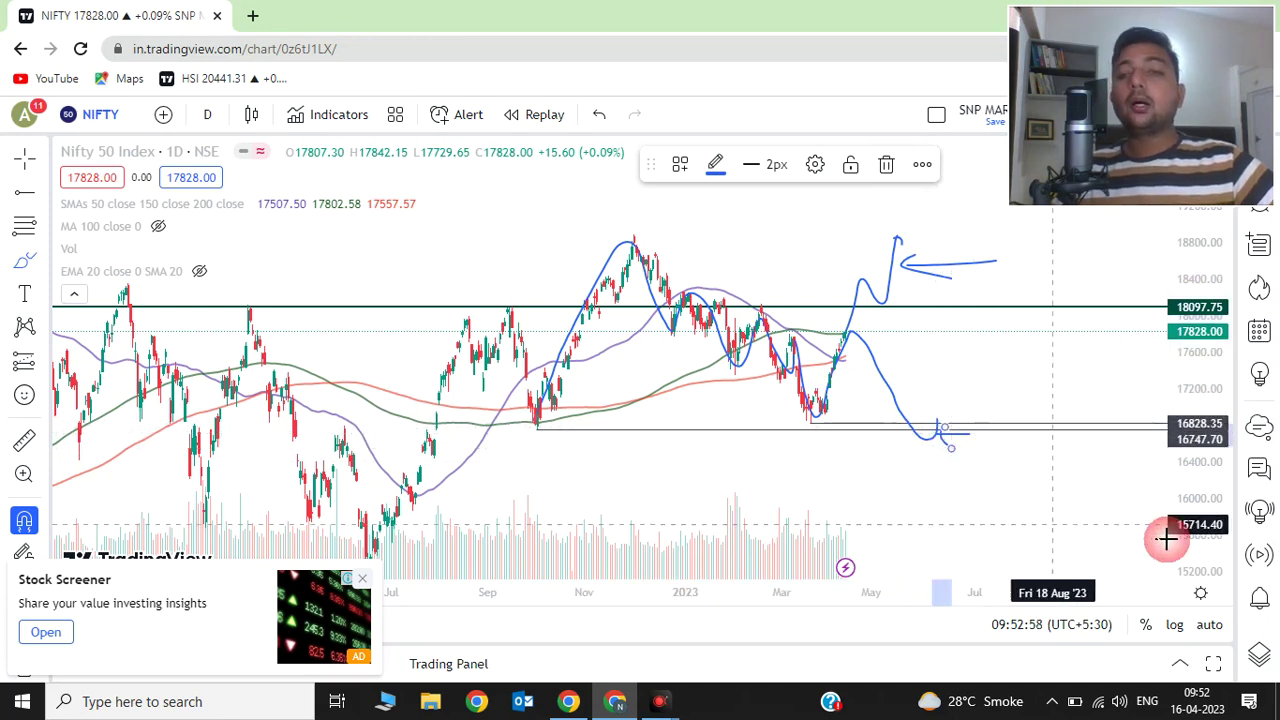